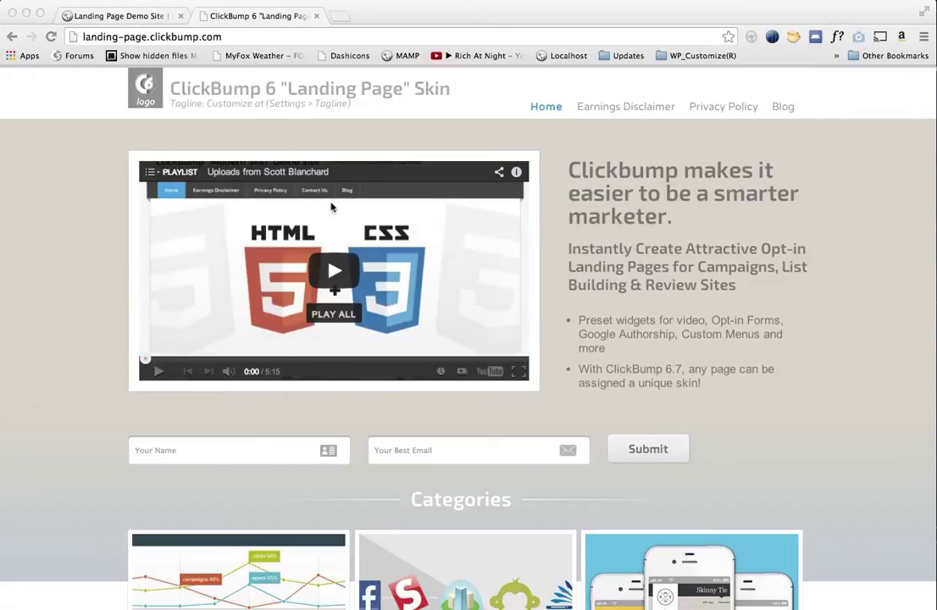
- Scroll through the live ClickBump landing page, then switch to the local demo site's Hello World page
scroll(366, 194, down, 2)
scroll(366, 193, up, 2)
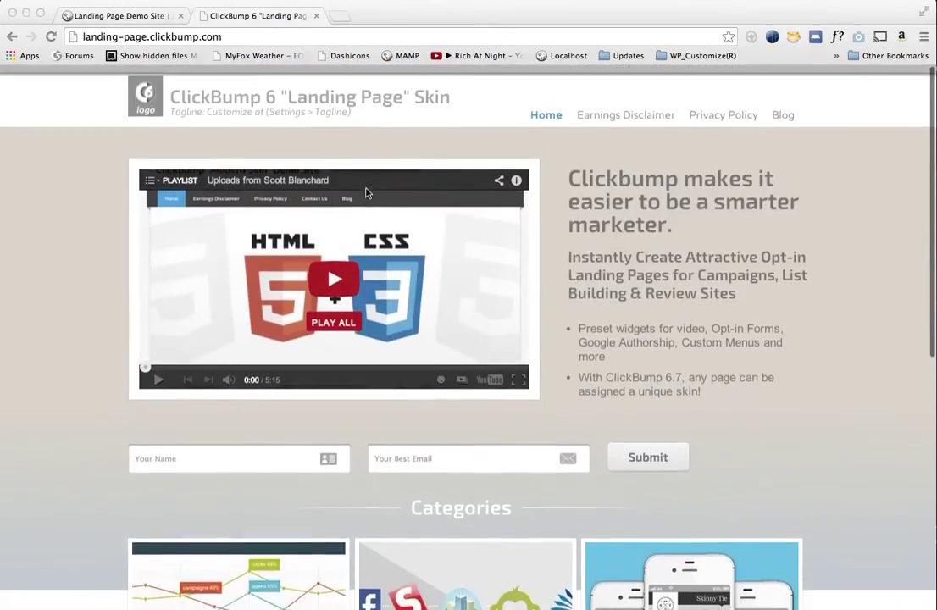
scroll(586, 175, down, 3)
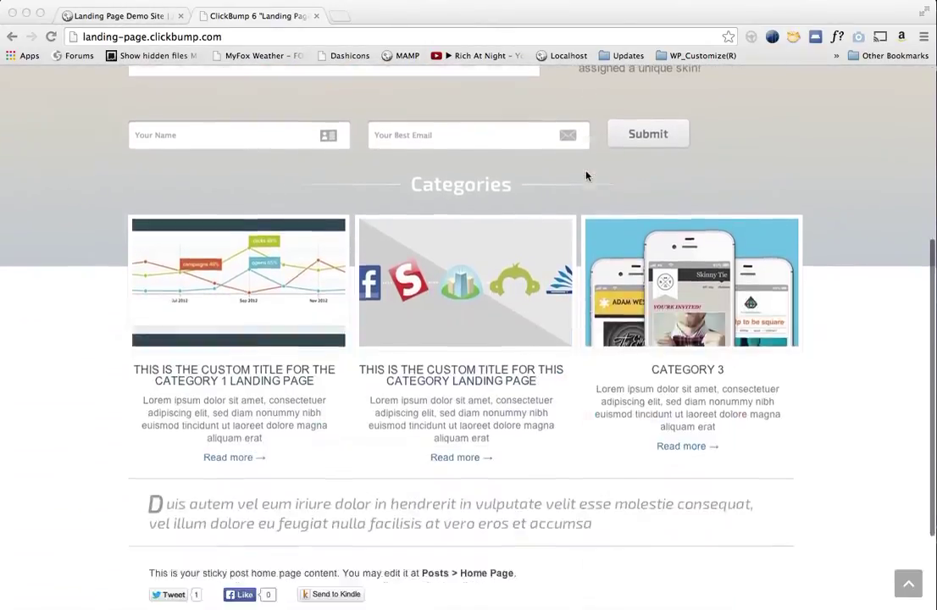
scroll(586, 174, down, 2)
scroll(586, 175, up, 5)
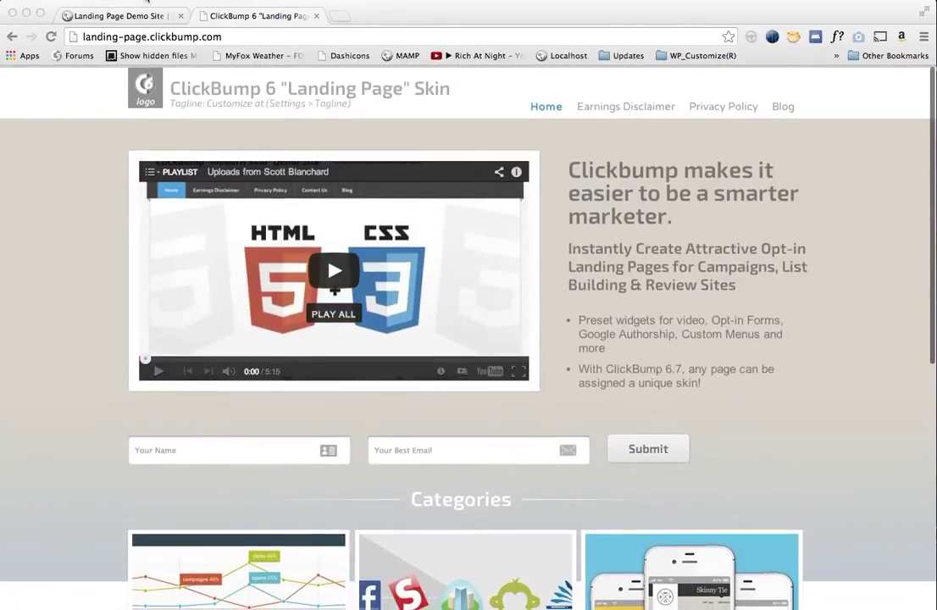
click(128, 17)
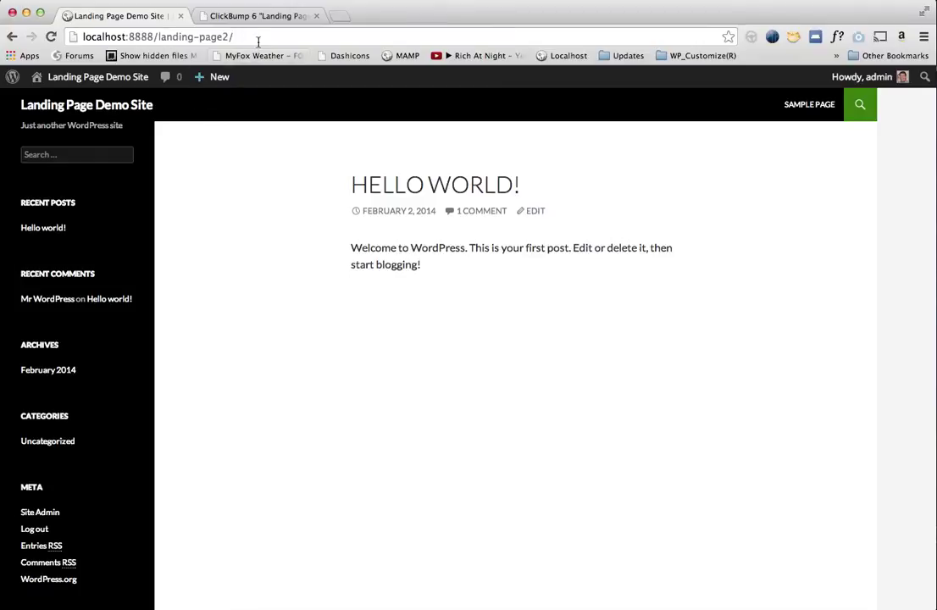
- Open the live ClickBump site's /wp-admin login page
click(277, 16)
click(227, 37)
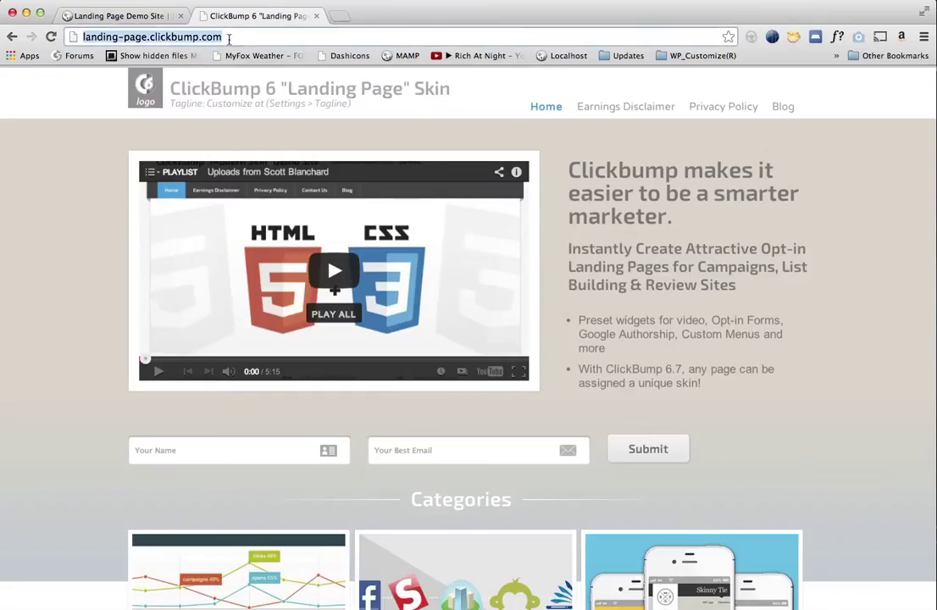
text(/)
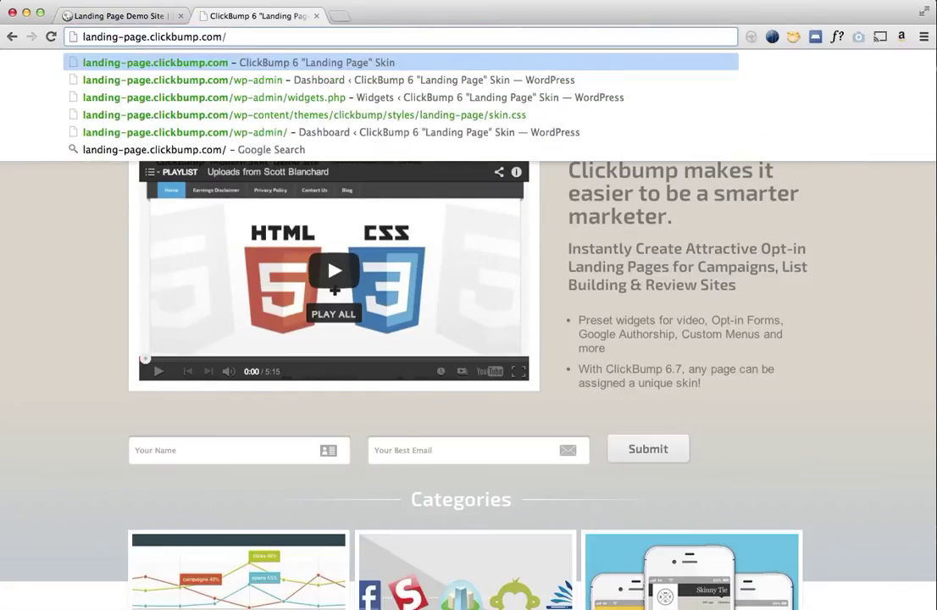
text(wp-)
key(Return)
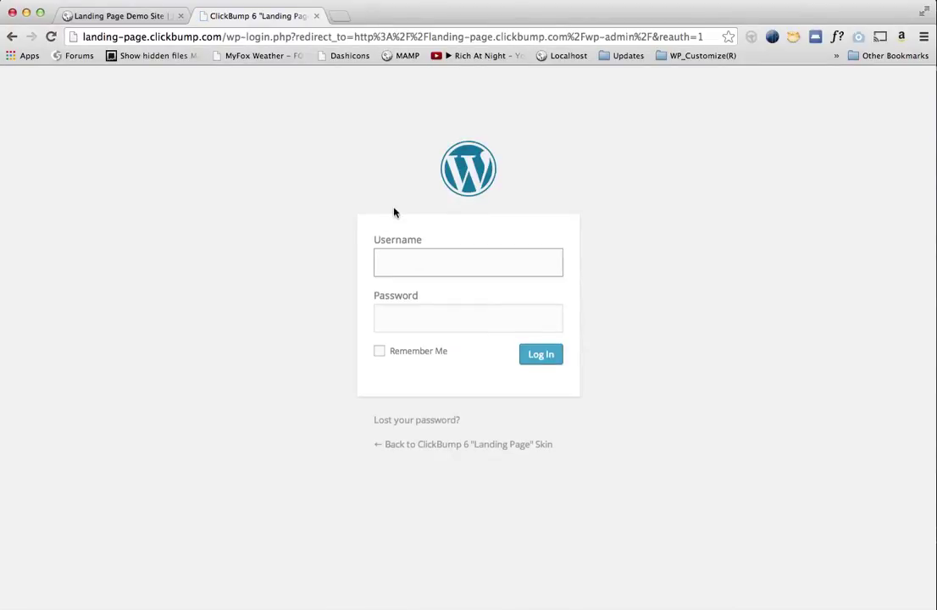
- Log in with the saved admin username and password, with Remember Me ticked
text(admin)
key(Tab)
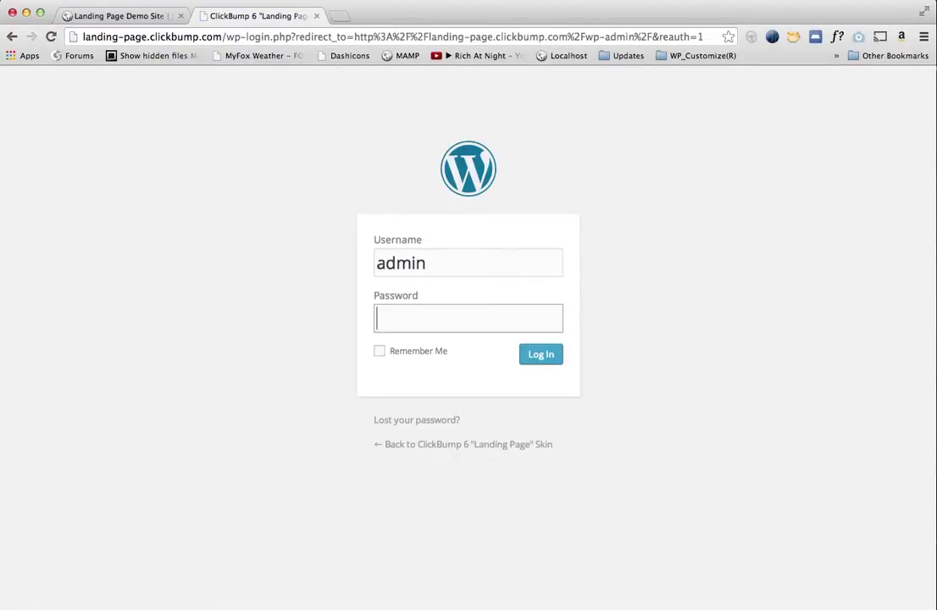
key(shift+Tab)
text(s)
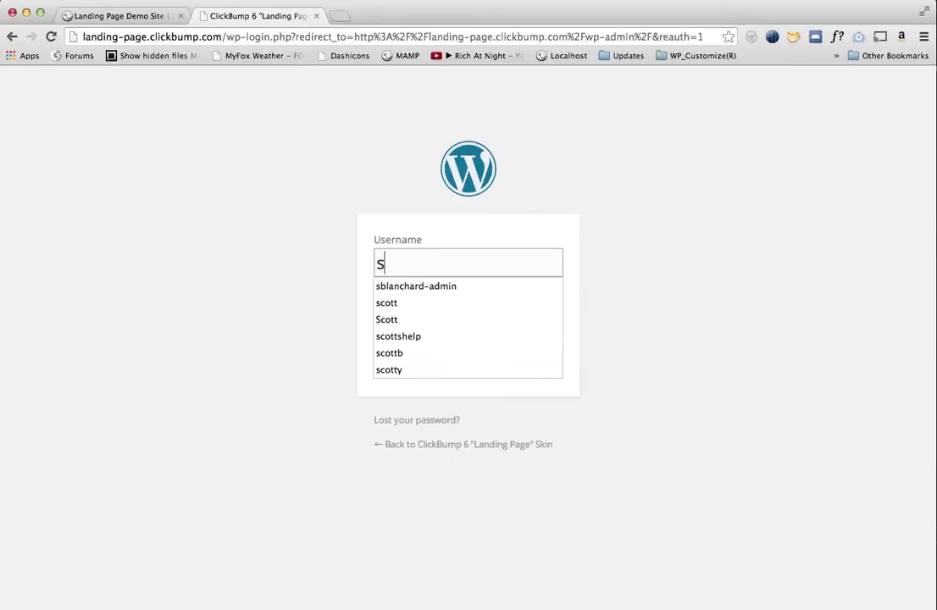
key(Down)
key(Tab)
text(•)
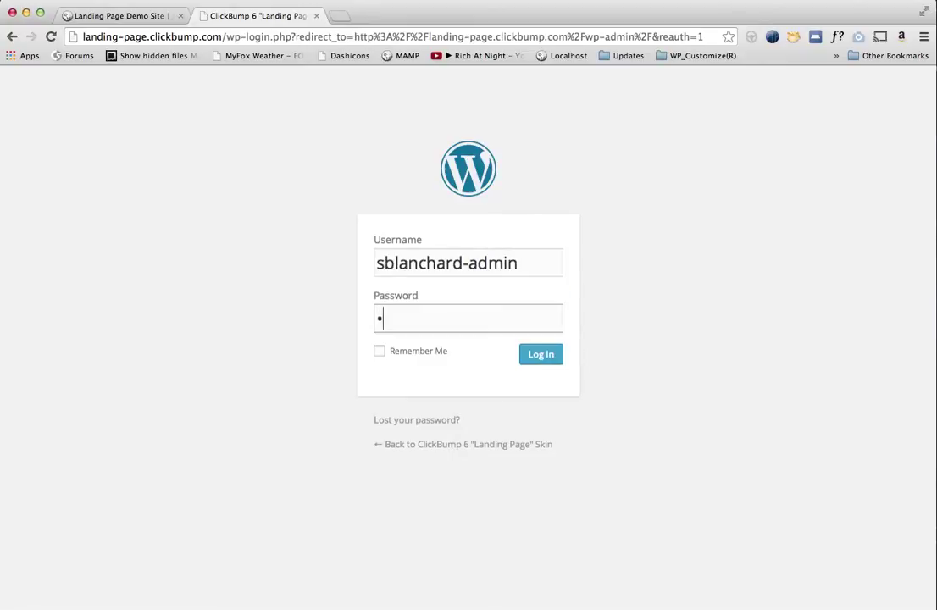
text(•••••••)
text(••)
key(Tab)
key(space)
key(Return)
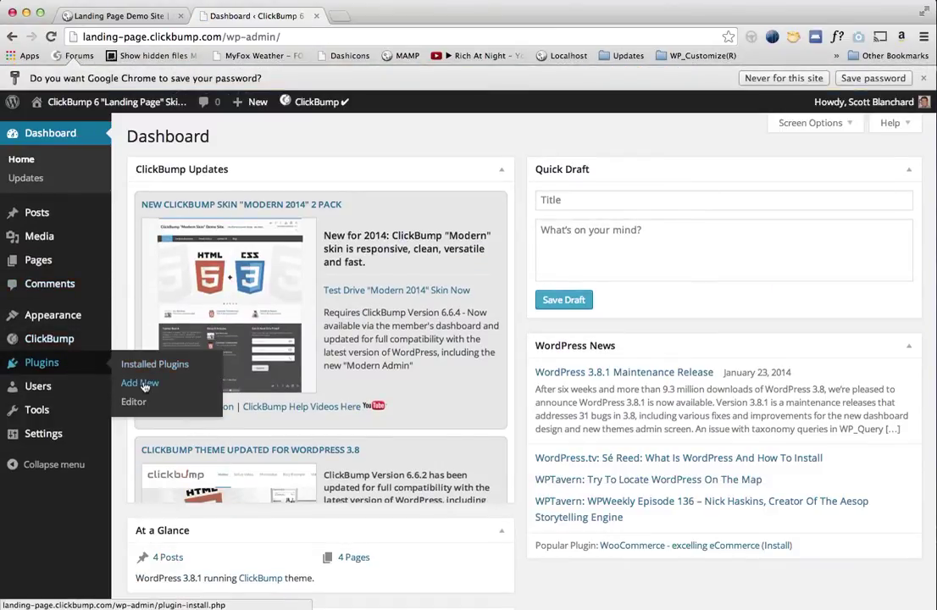
- Search for 'WP Clone' under Plugins > Add New on the live site
click(161, 367)
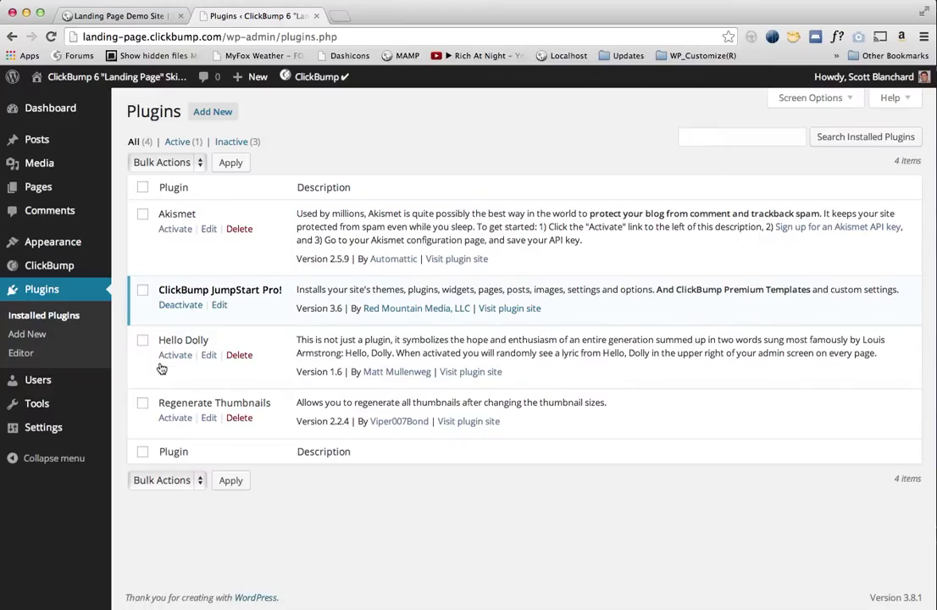
click(216, 118)
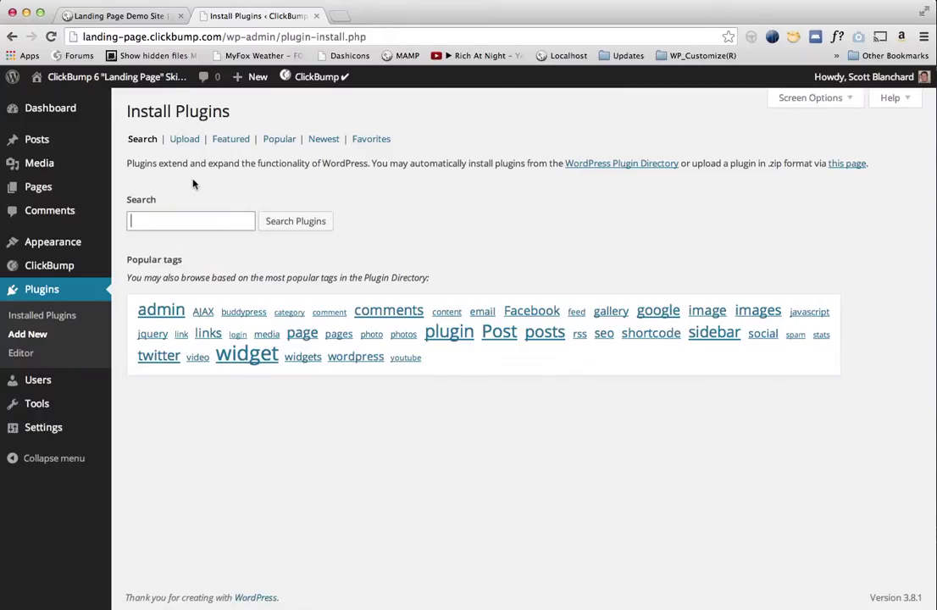
click(191, 221)
text(WP C)
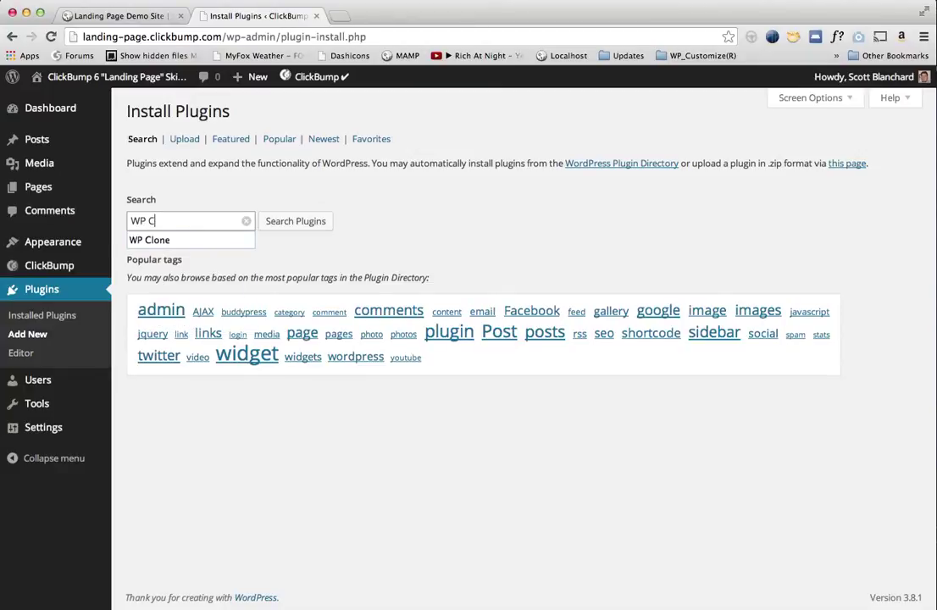
text(lo)
key(BackSpace)
key(BackSpace)
text(lone)
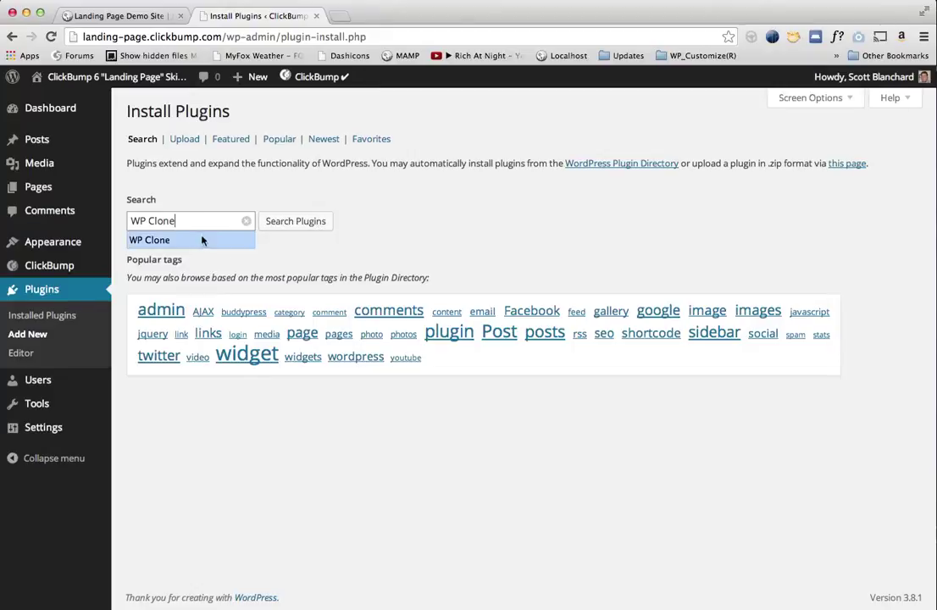
click(204, 240)
click(291, 224)
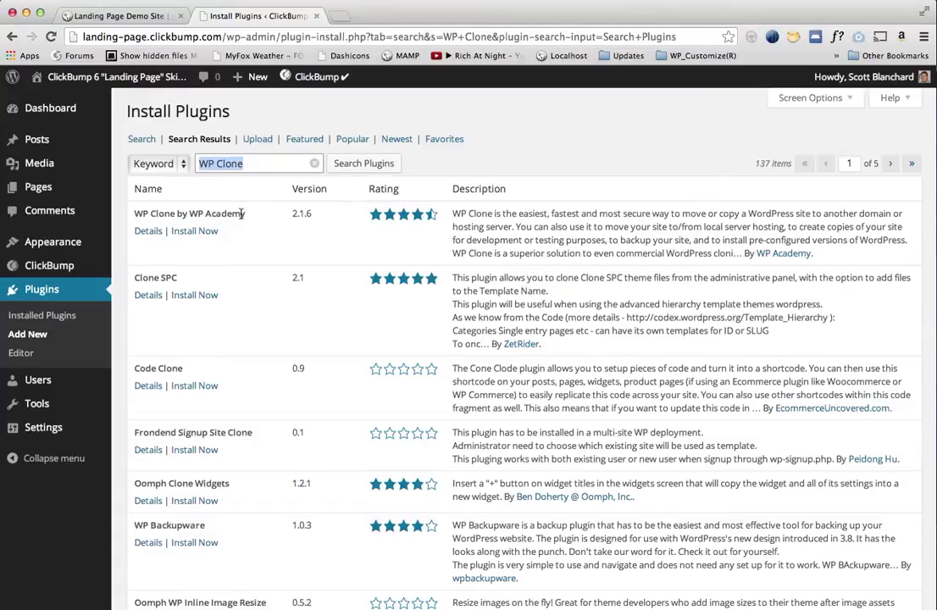
- Install and activate WP Clone by WP Academy, confirming the install prompt
click(186, 231)
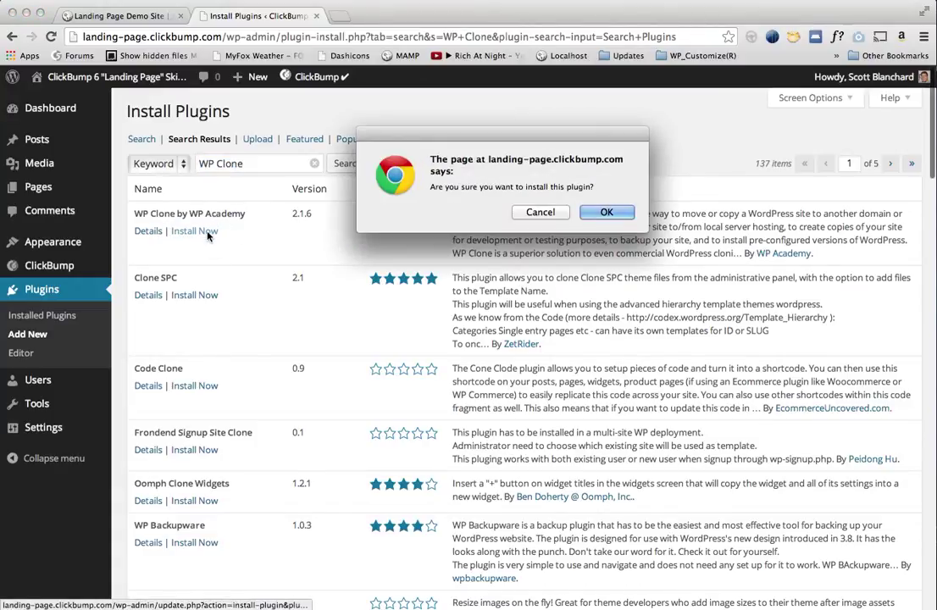
click(605, 213)
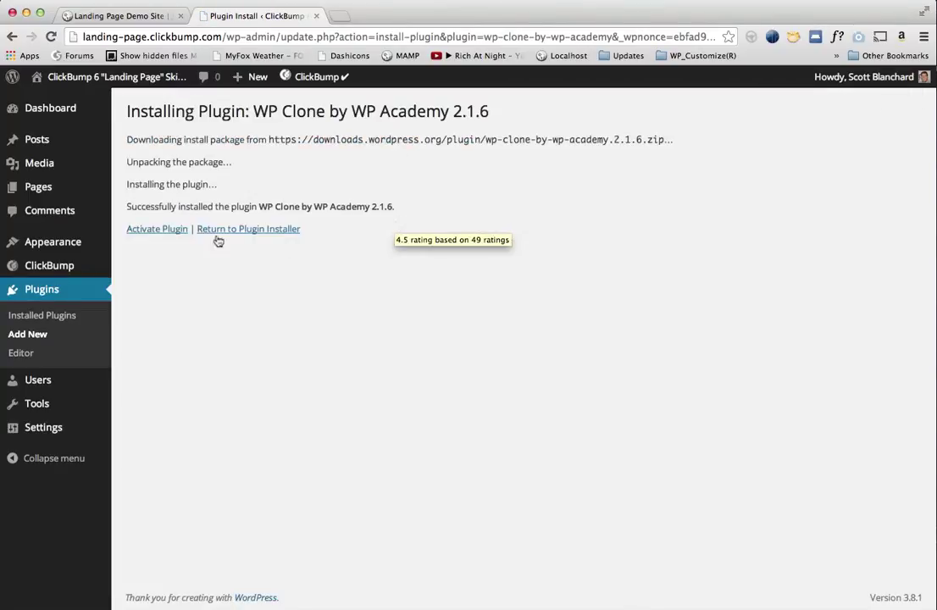
click(175, 234)
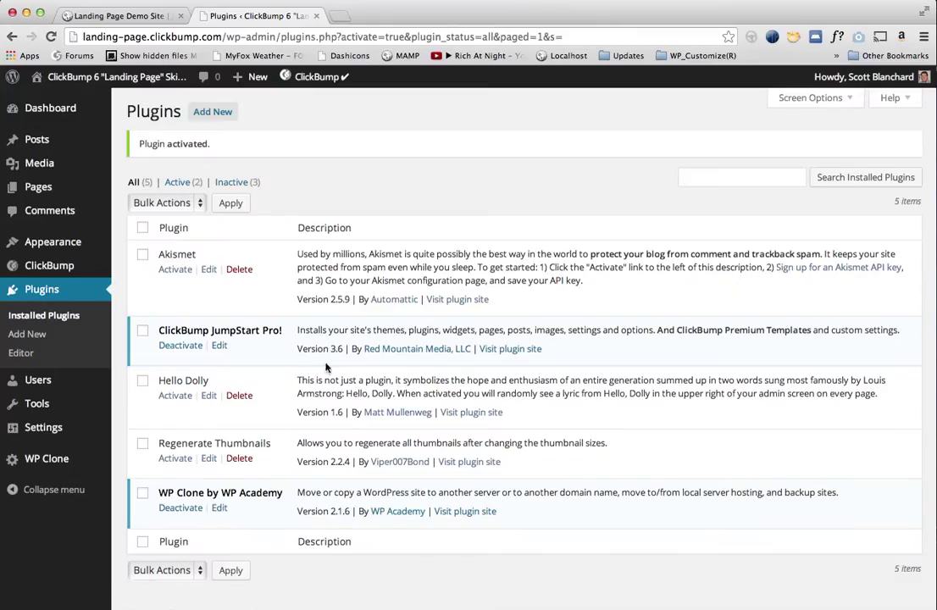
click(60, 466)
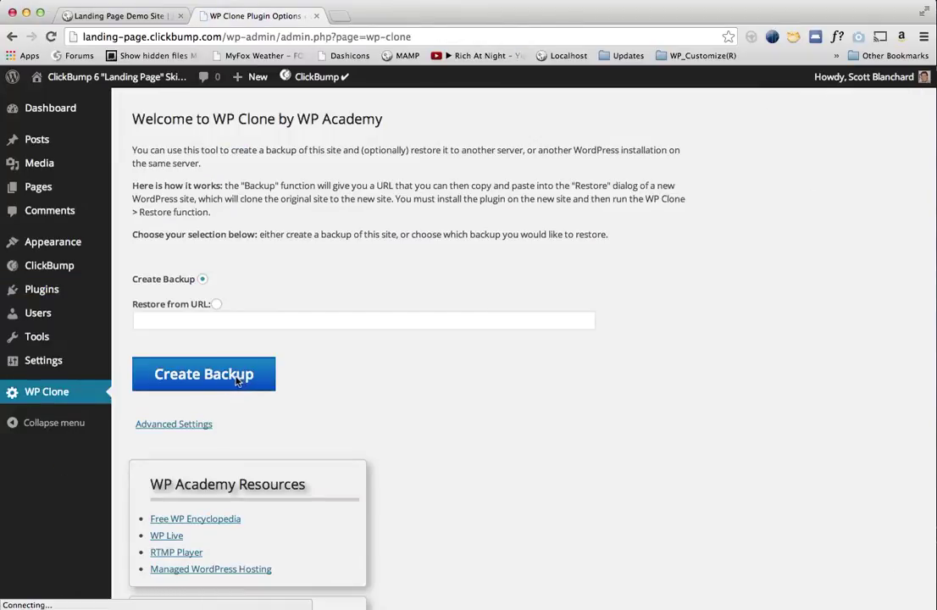
- Create the 6.5 MB live-site backup, copy its file URL, and return to the local tab
click(238, 382)
click(598, 219)
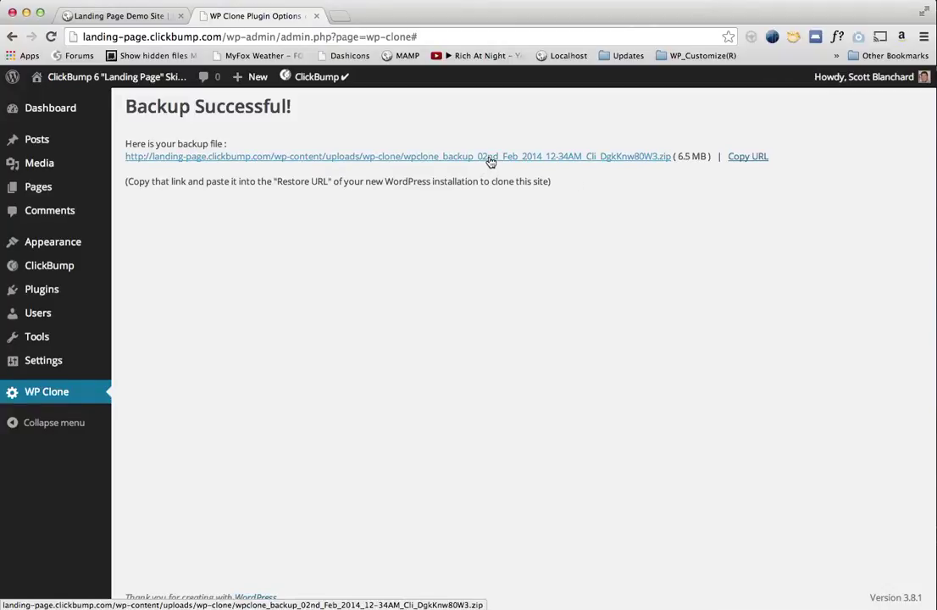
click(758, 159)
click(602, 232)
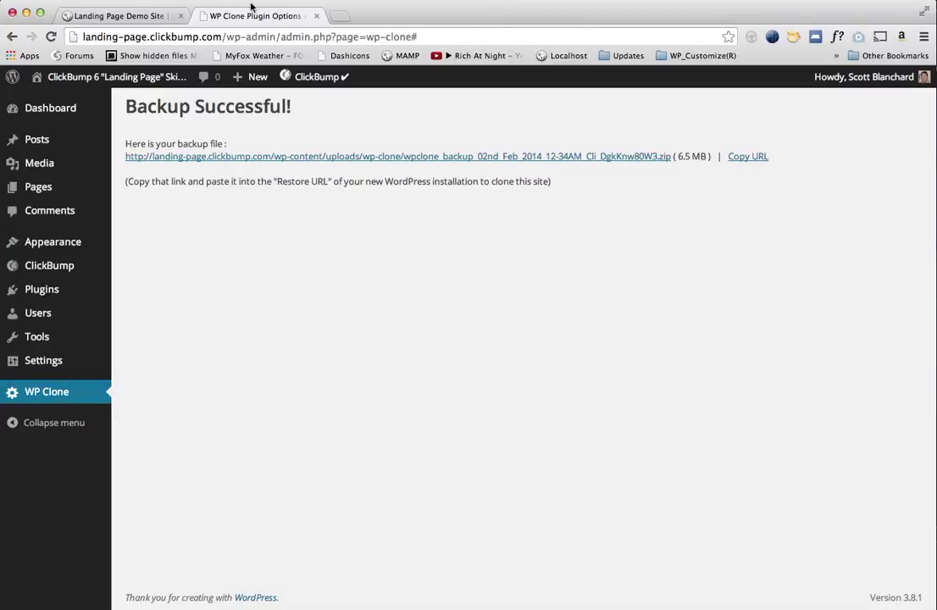
click(159, 18)
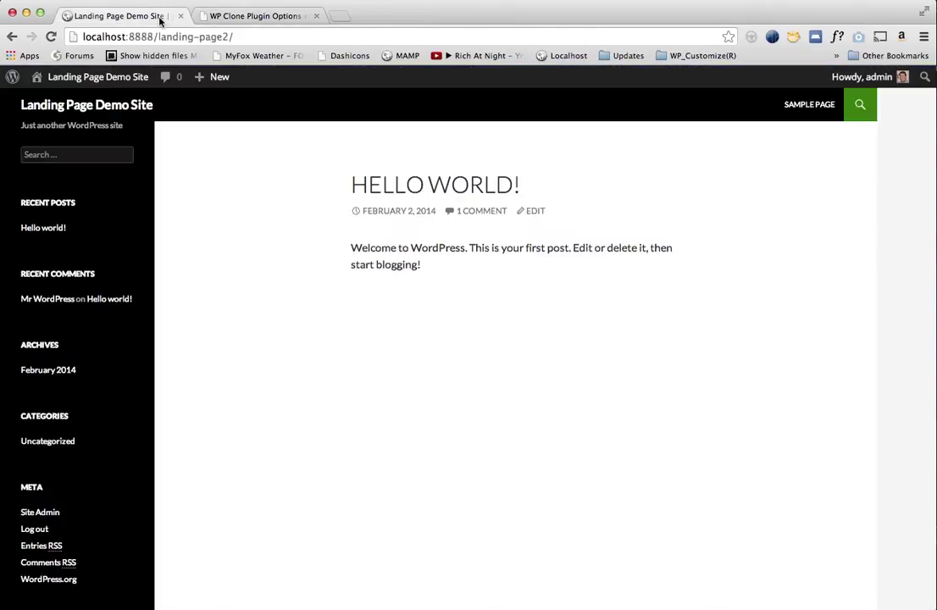
- Load the local site's /wp-admin and go to Plugins > Add New
click(239, 37)
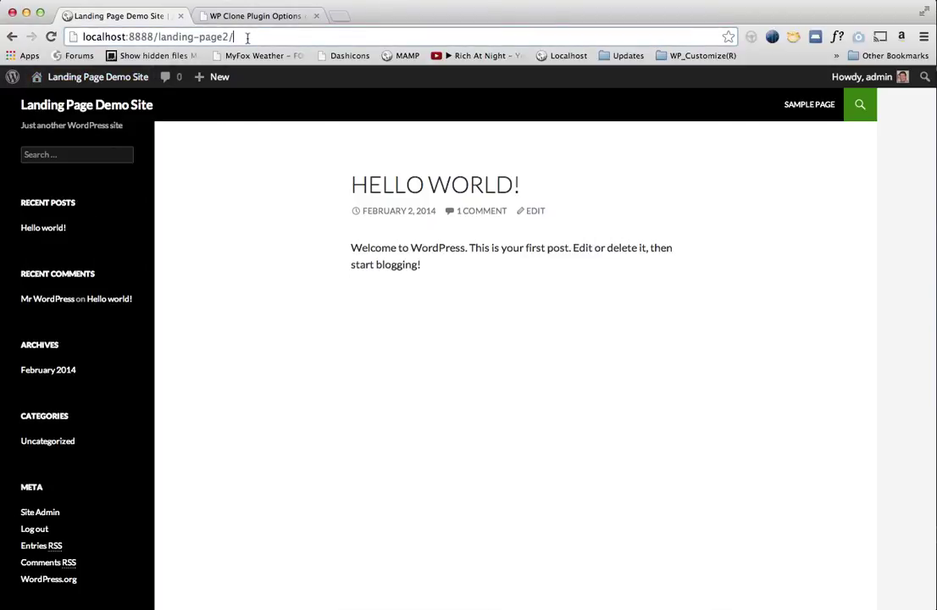
text(wp-ad)
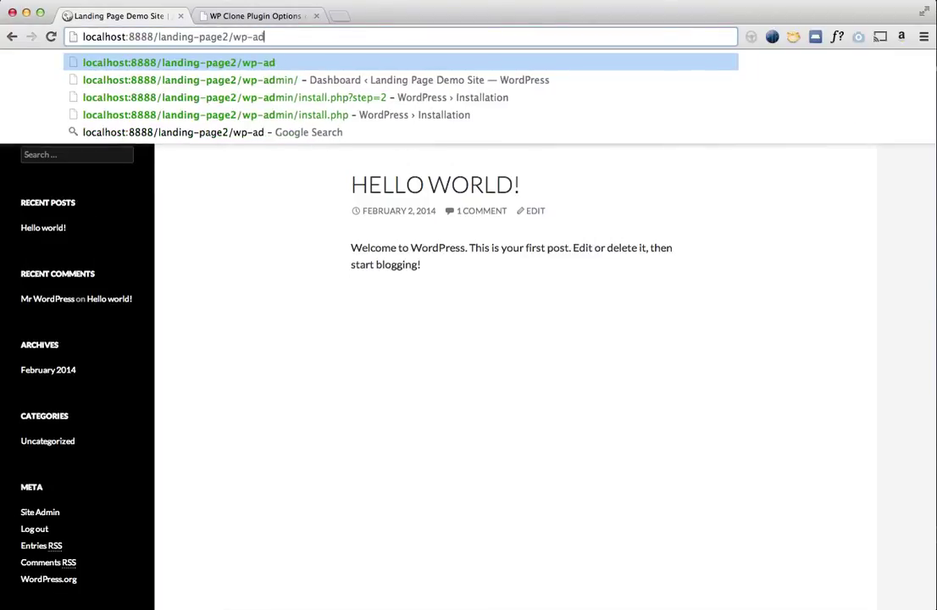
text(min)
key(Return)
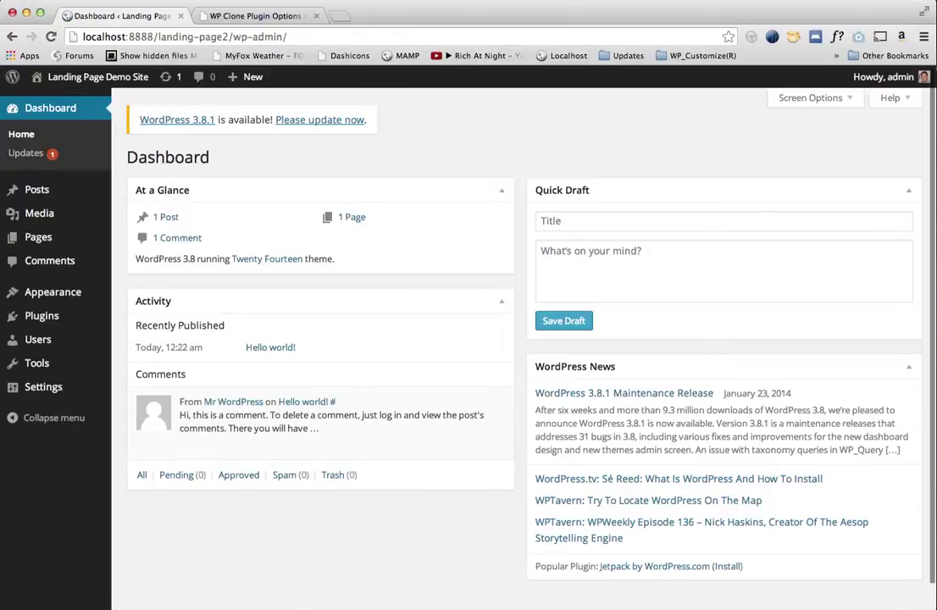
mouse_move(42, 315)
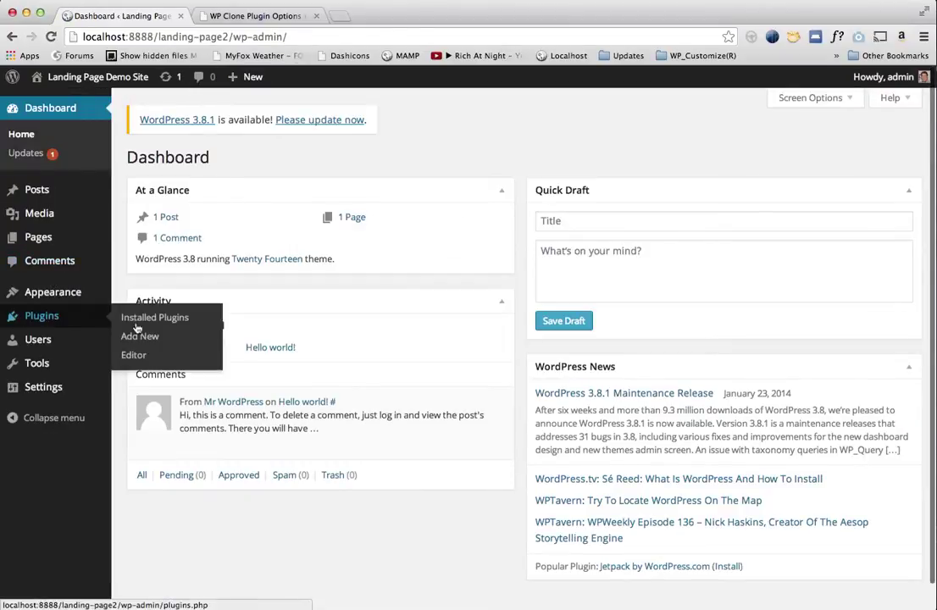
click(139, 336)
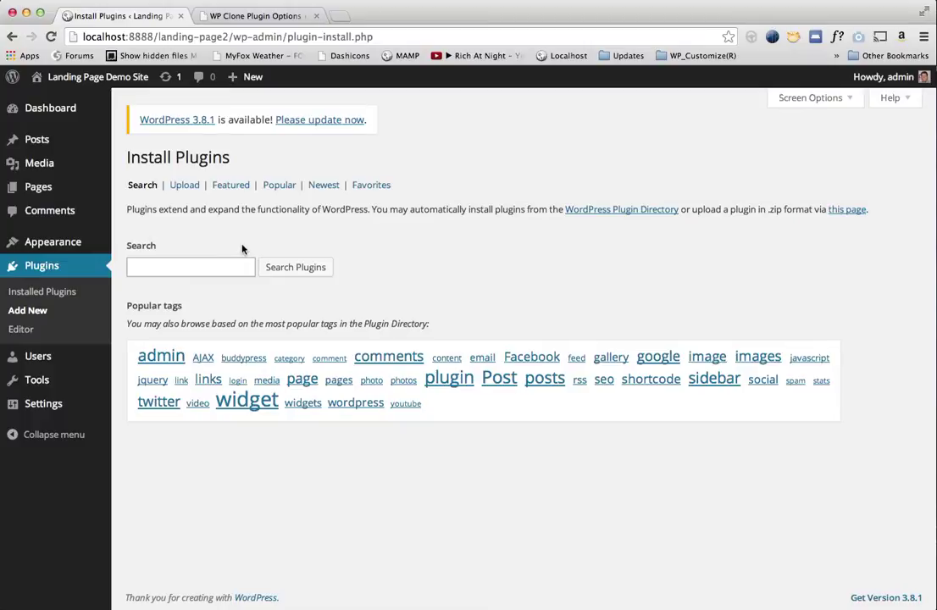
- Search the local plugin directory for WP Clone
text(WP)
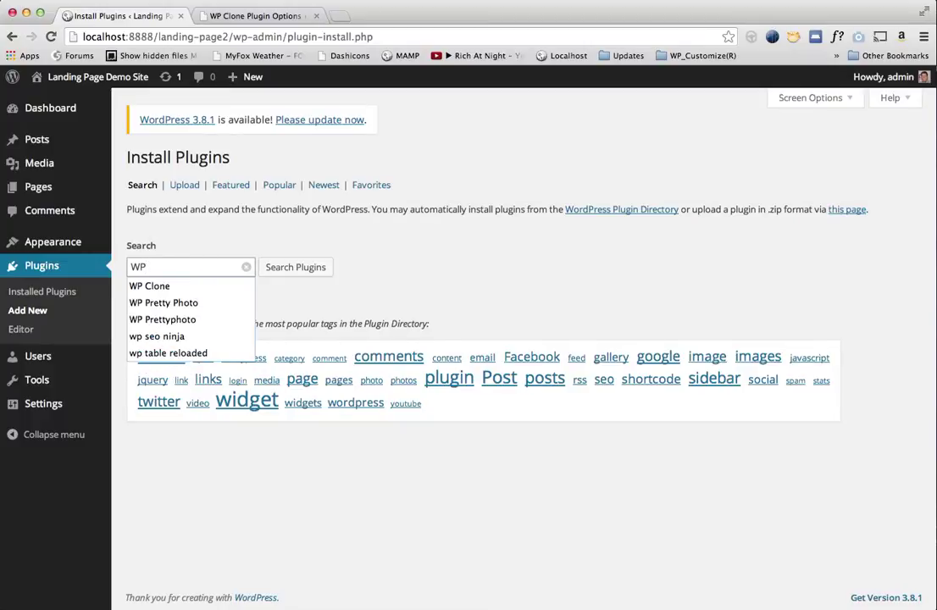
key(Down)
key(Return)
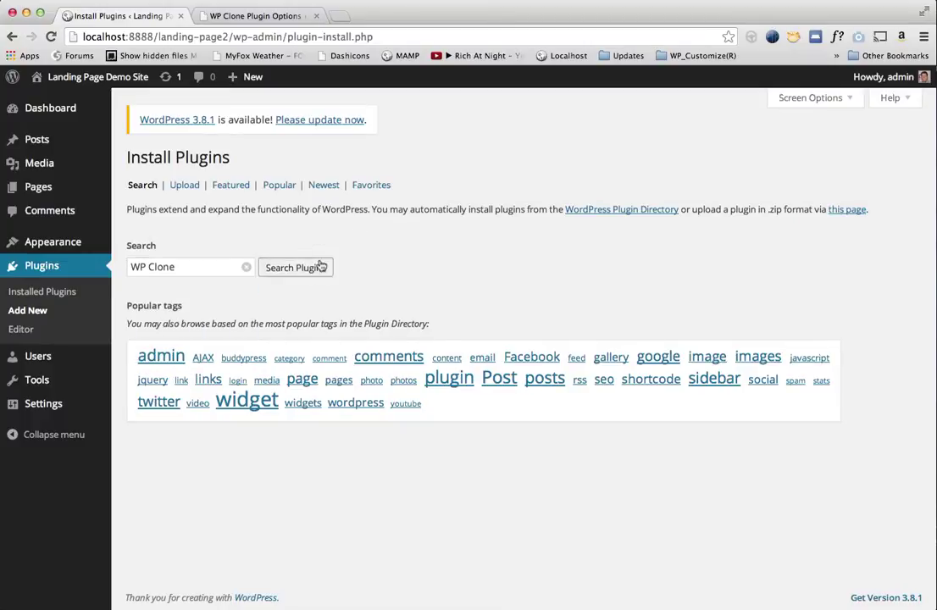
click(321, 266)
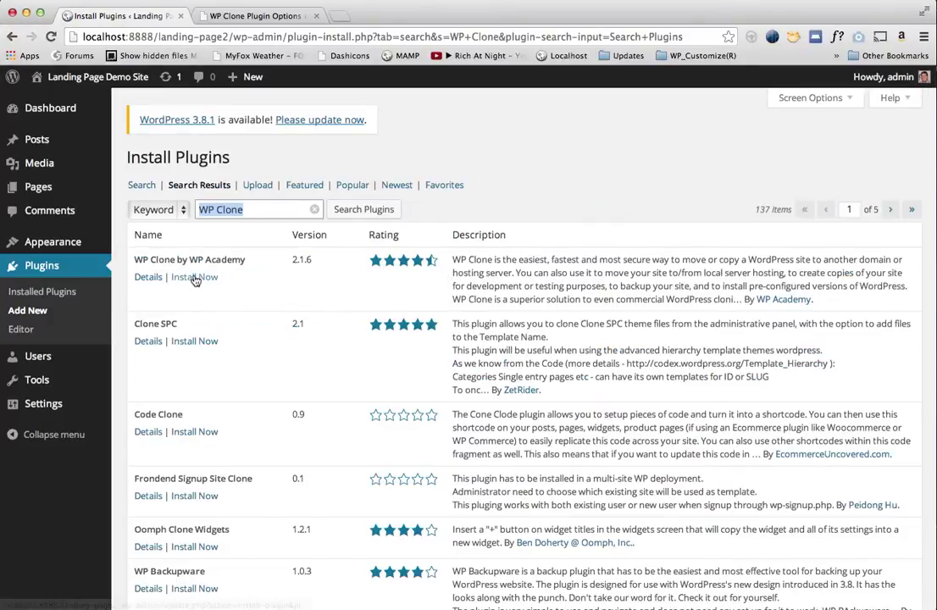
- Install and activate WP Clone by WP Academy on the local site
click(194, 277)
click(620, 210)
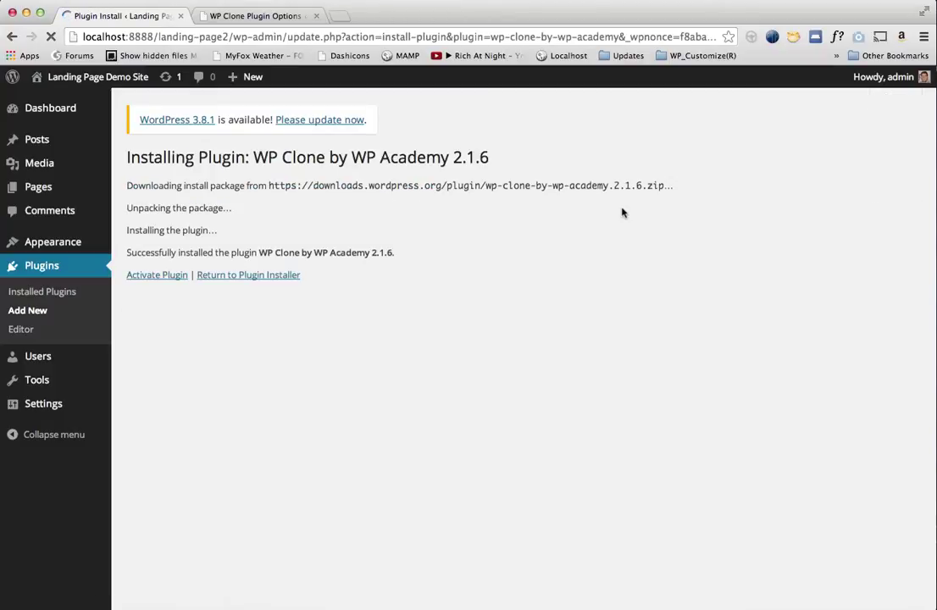
click(169, 279)
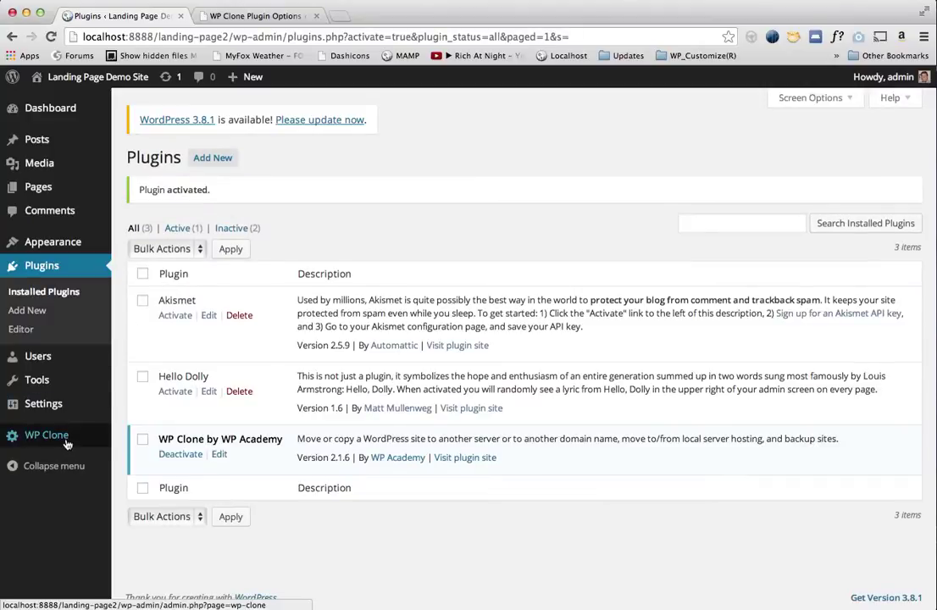
click(67, 443)
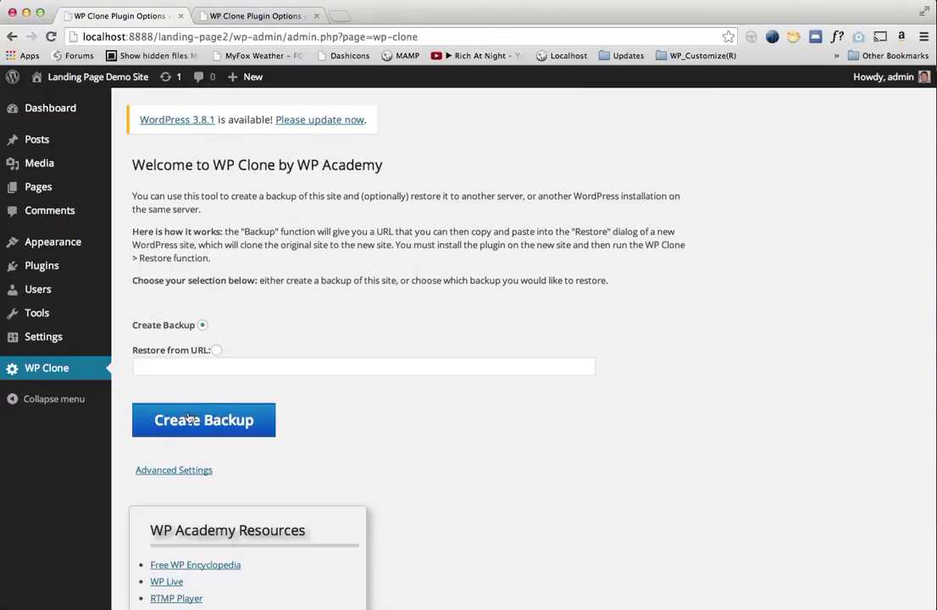
- Choose Restore from URL, paste the live backup URL, and tick I AGREE
click(216, 351)
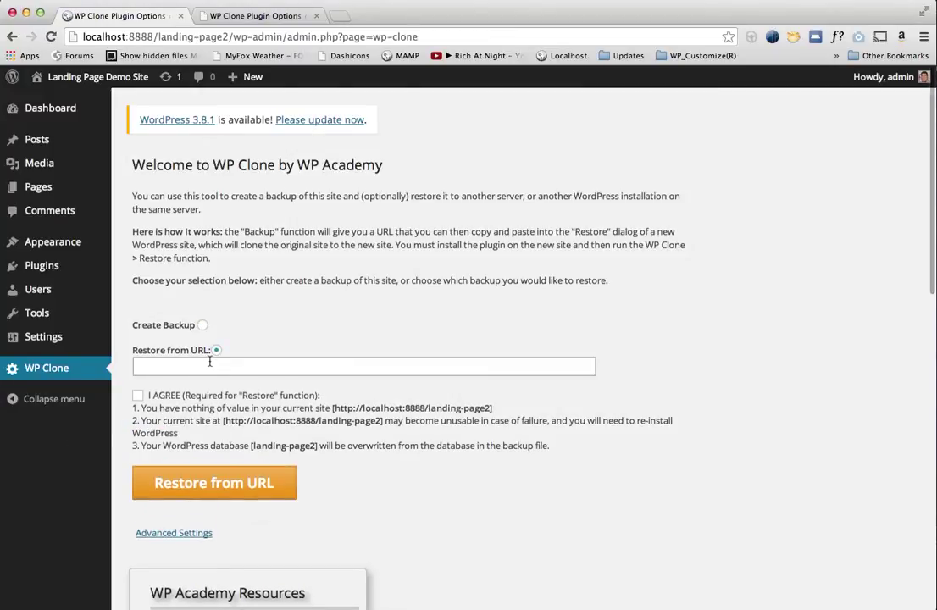
right_click(211, 365)
click(239, 429)
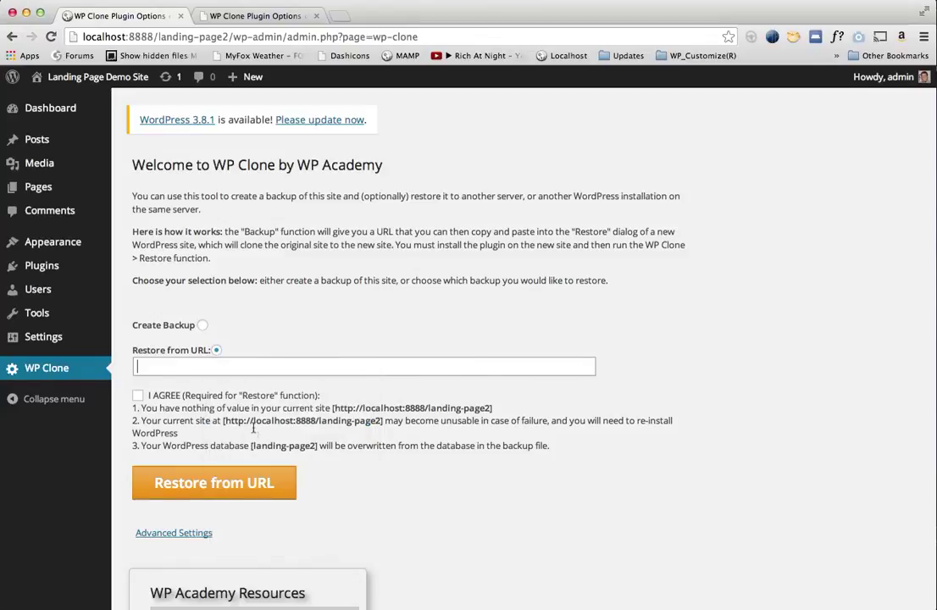
click(137, 395)
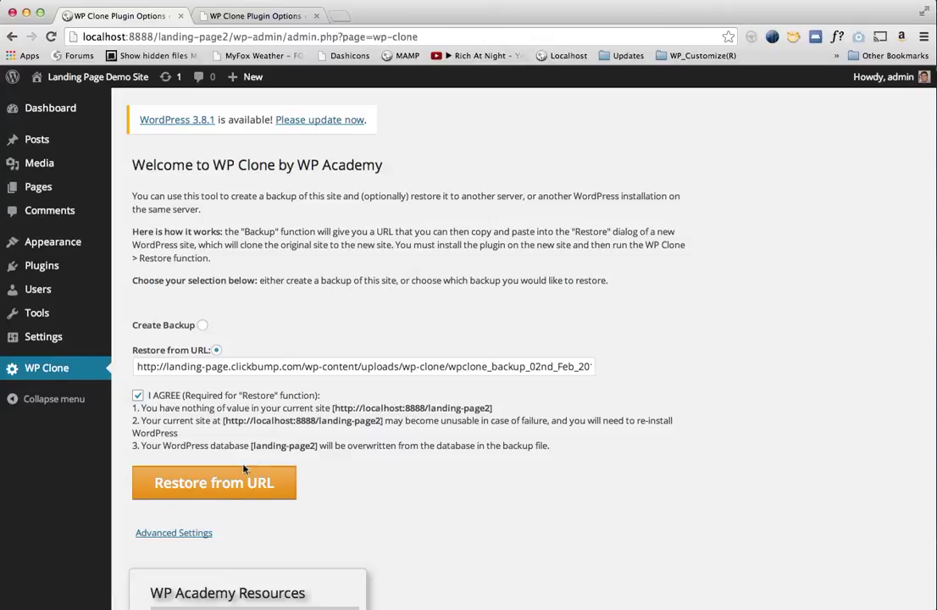
- Start the restore from URL and confirm it in the browser dialog
click(228, 488)
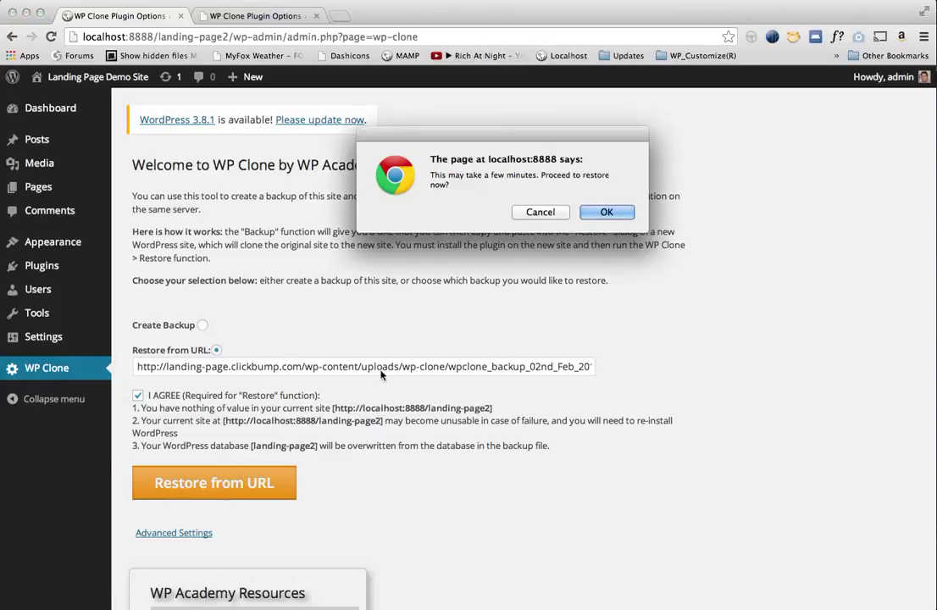
click(606, 213)
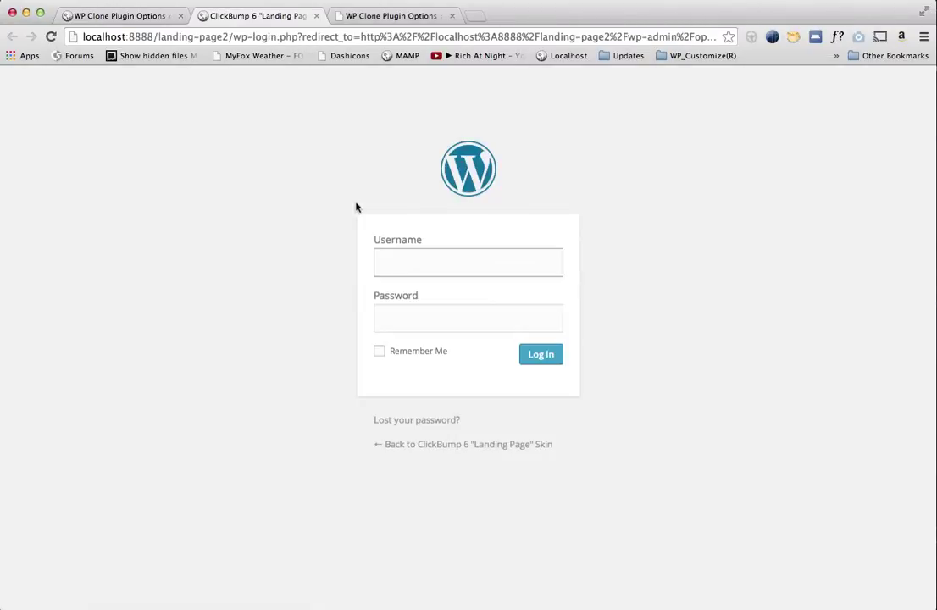
double_click(463, 270)
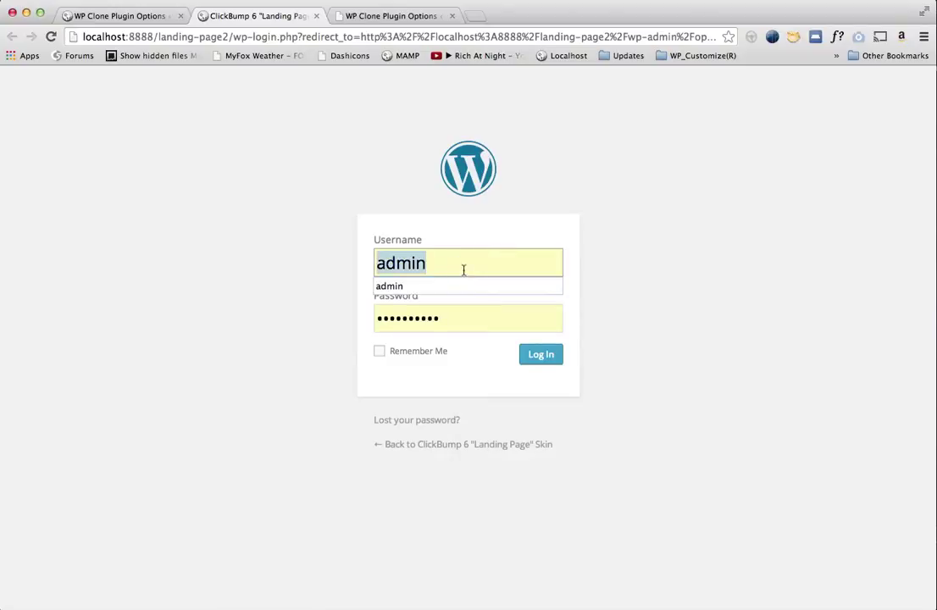
text(sbl)
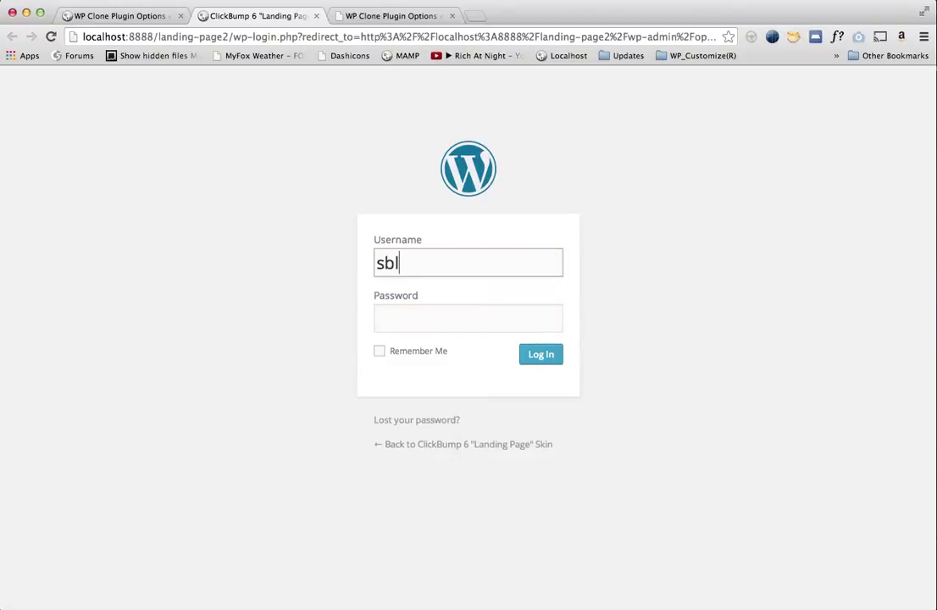
text(anchard-)
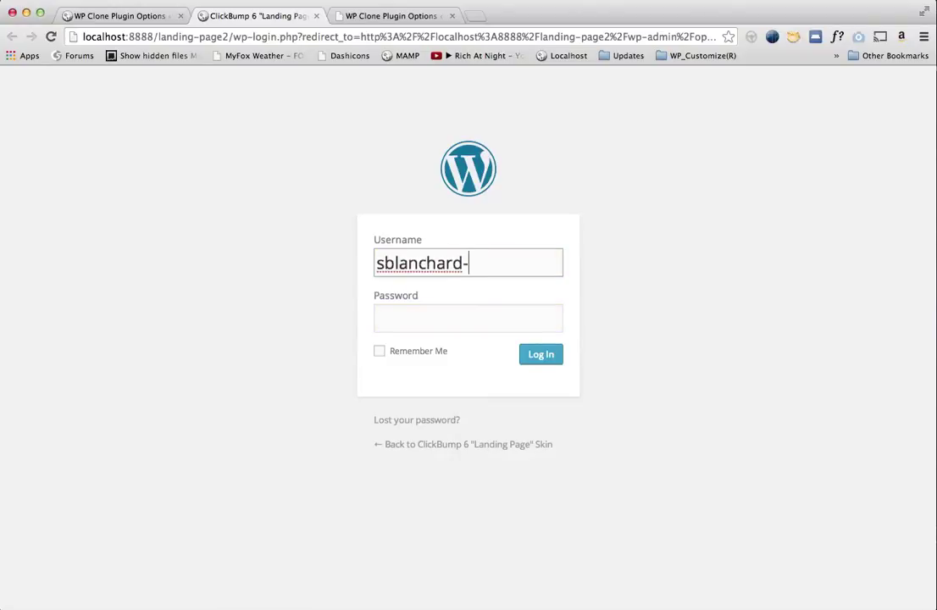
text(admin)
key(Tab)
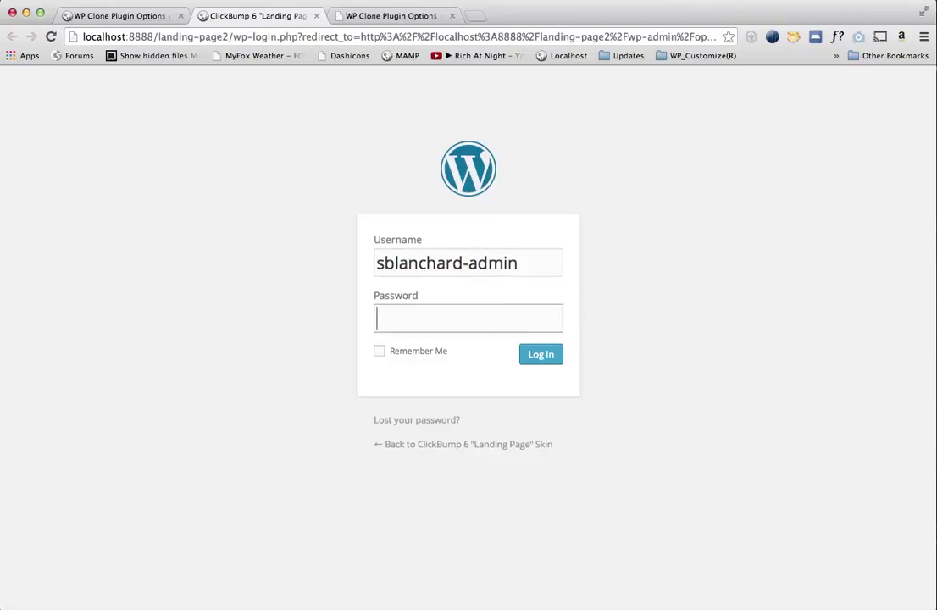
text(••)
text(••••••)
text(••)
key(Tab)
key(space)
key(Return)
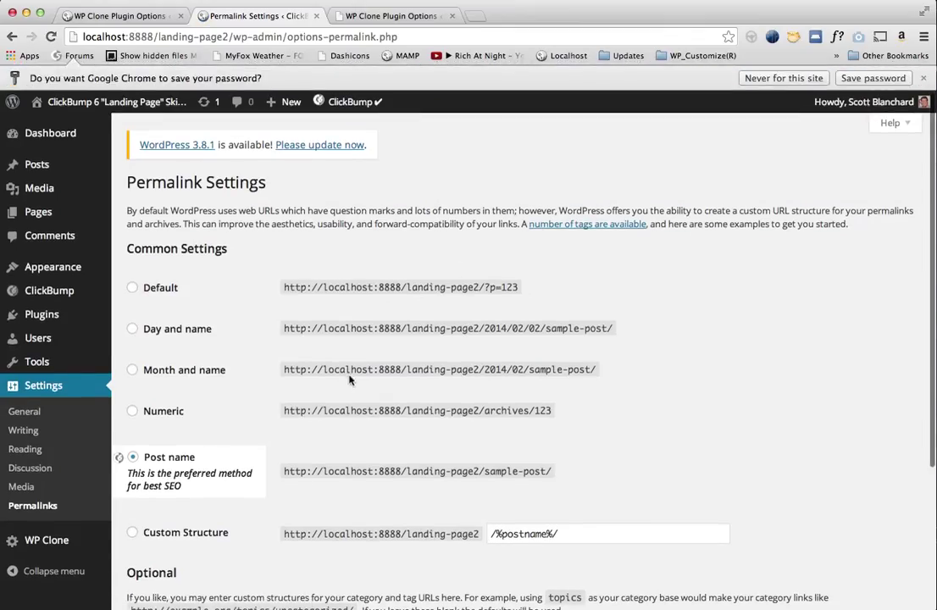
- Re-save the Post name permalink structure for the cloned local site
scroll(350, 381, down, 2)
scroll(372, 387, down, 3)
scroll(372, 388, down, 2)
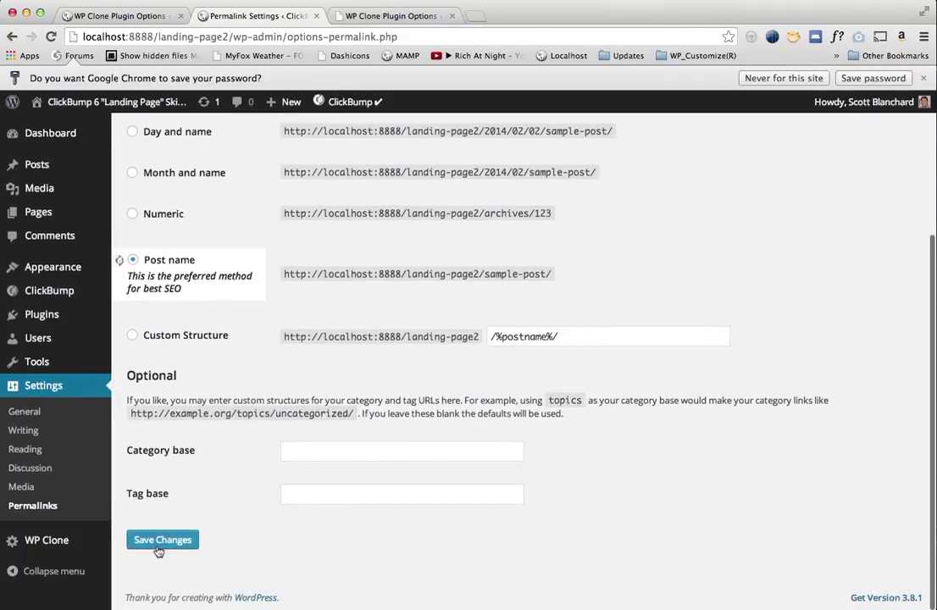
click(158, 544)
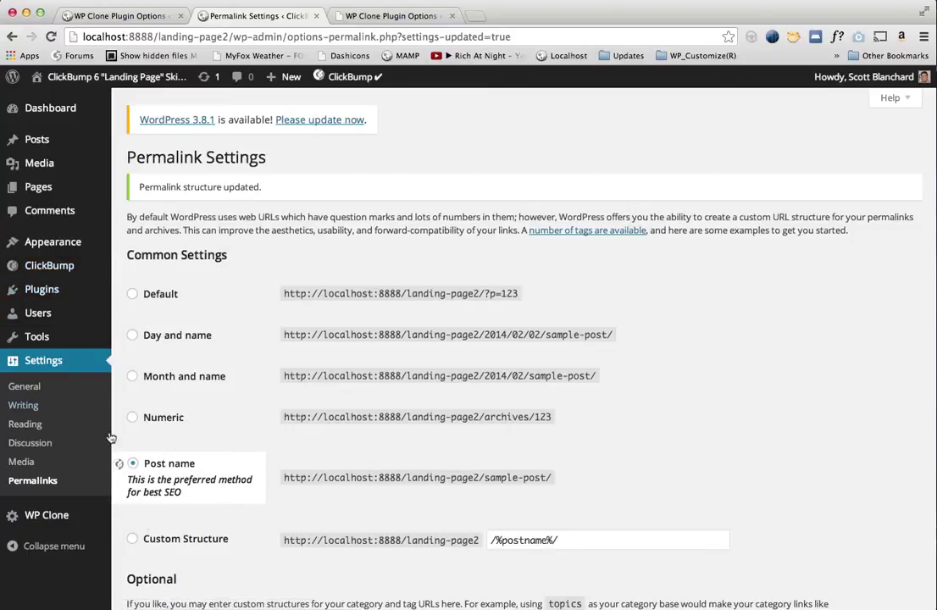
mouse_move(49, 290)
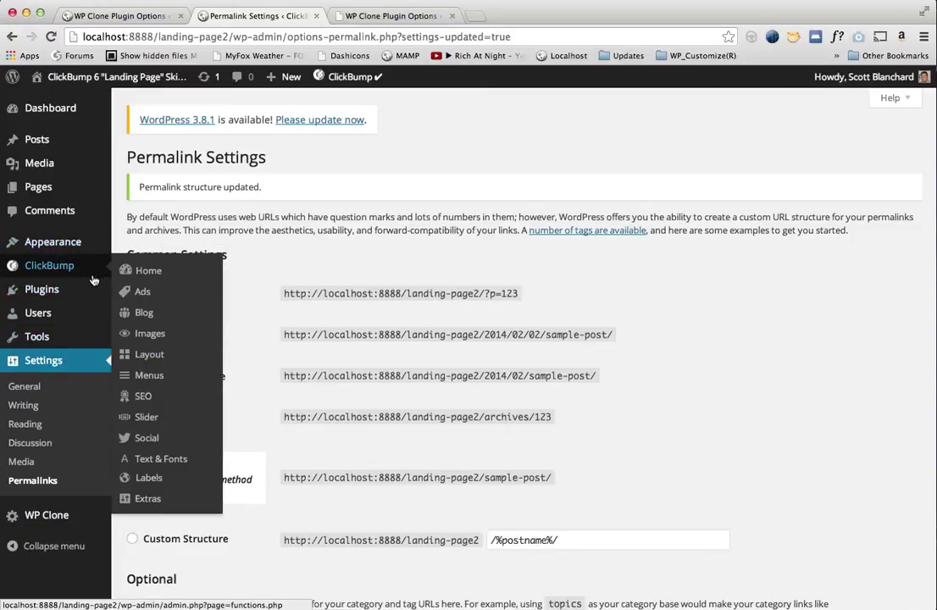
- Delete all .htaccess rules in ClickBump Extras Options and apply the empty setting
click(142, 502)
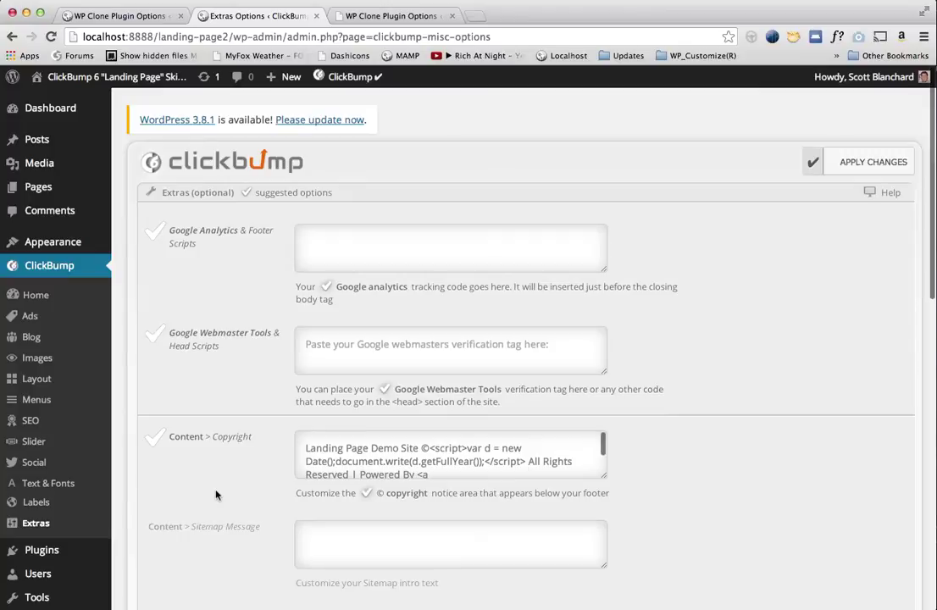
scroll(215, 494, down, 5)
scroll(215, 495, down, 2)
scroll(216, 495, down, 4)
scroll(217, 495, down, 3)
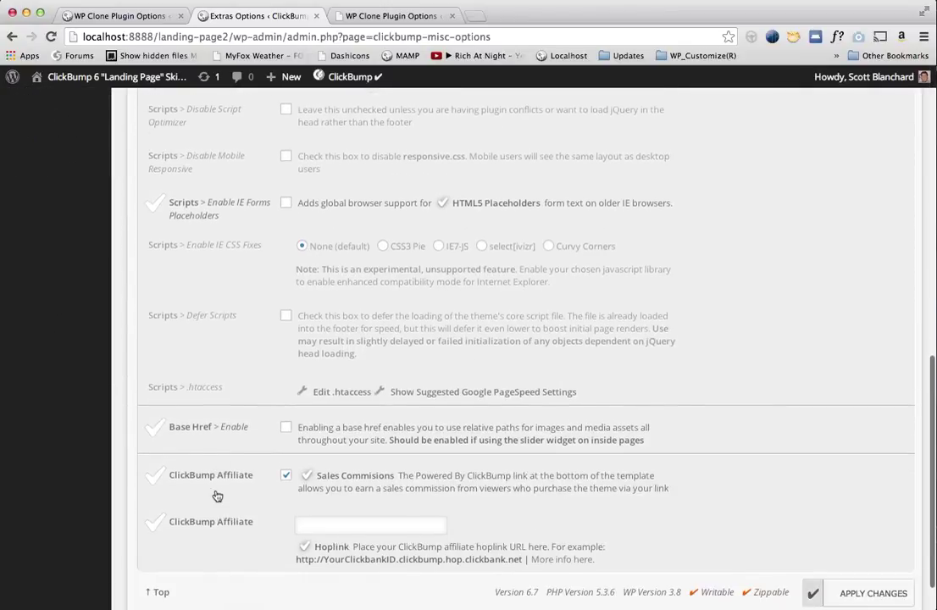
scroll(217, 496, down, 2)
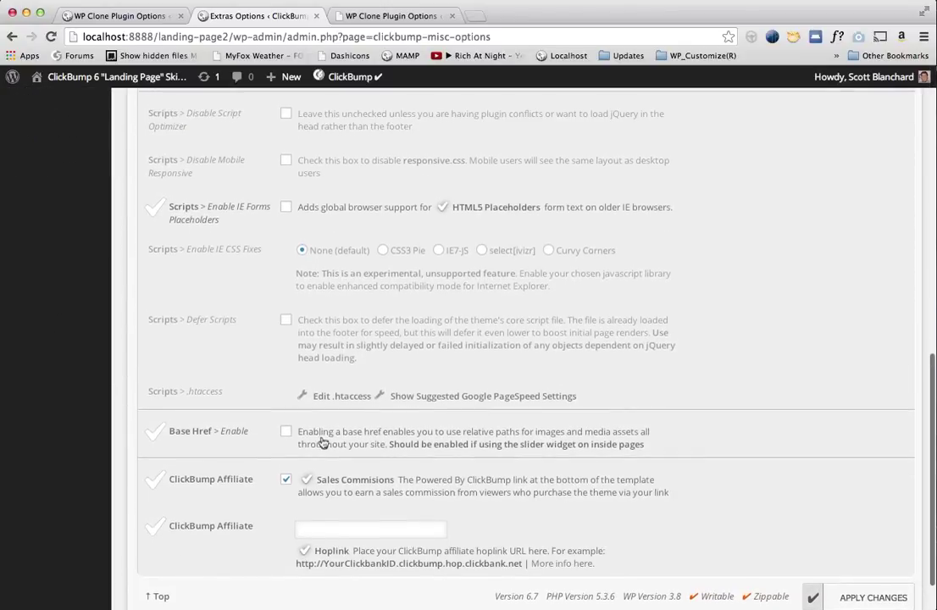
click(321, 396)
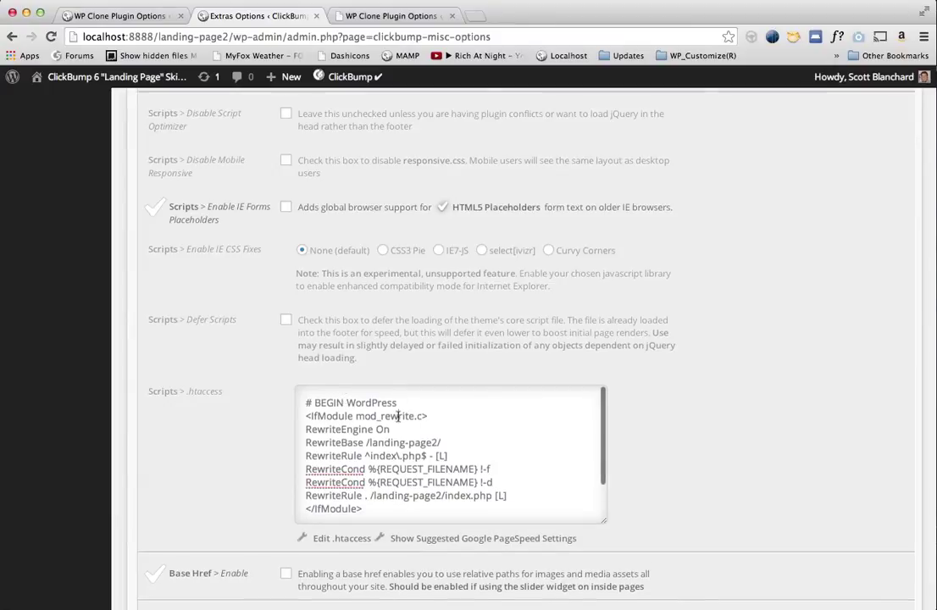
key(ctrl+a)
key(BackSpace)
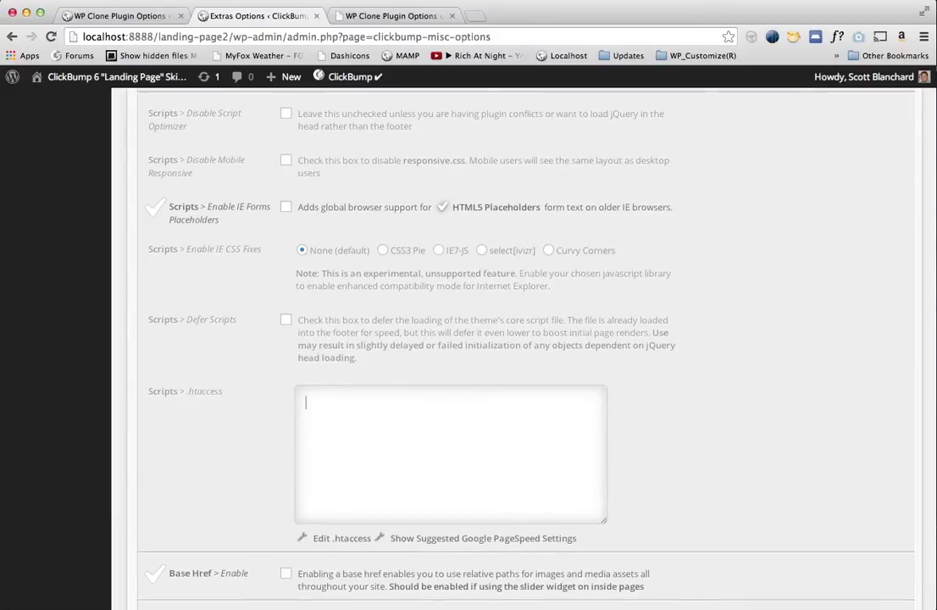
scroll(726, 414, down, 4)
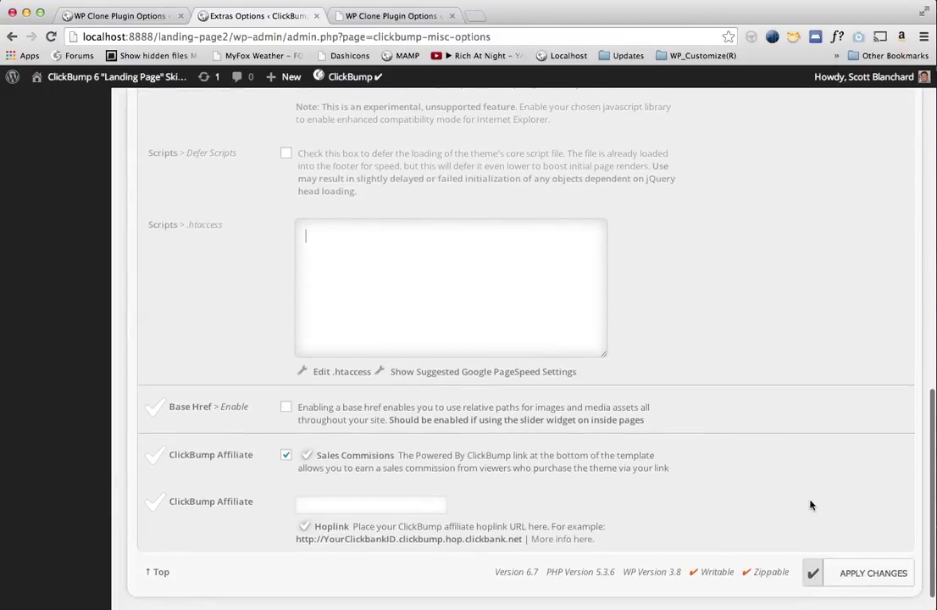
click(828, 574)
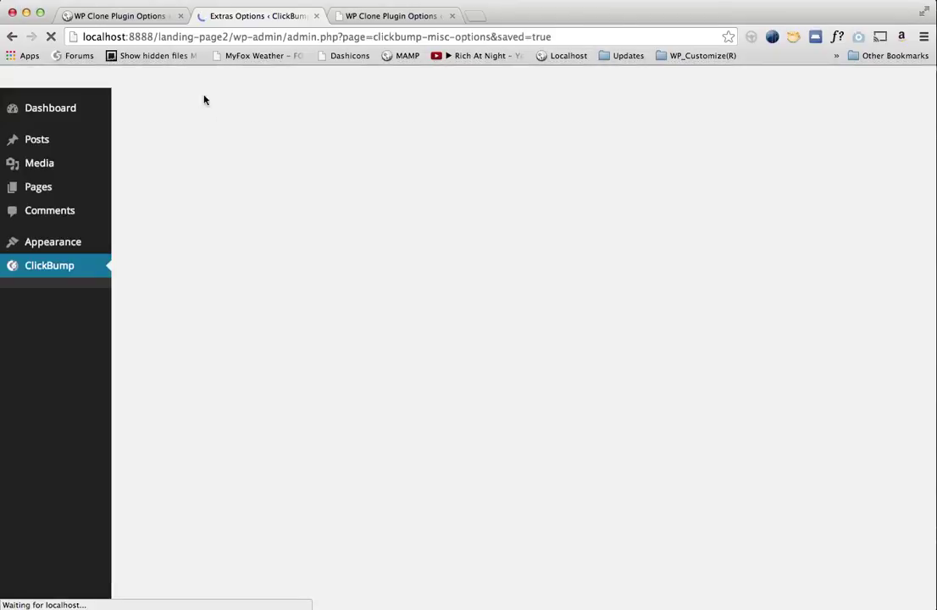
- Check the landing page at localhost:8888/landing-page2/, then open the Blog page
click(152, 36)
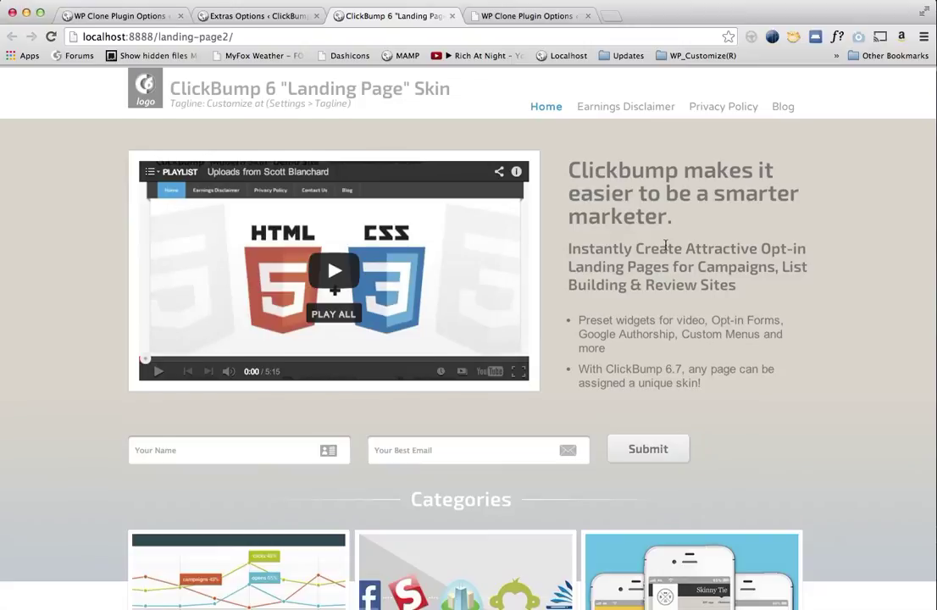
scroll(667, 250, down, 5)
scroll(667, 251, down, 5)
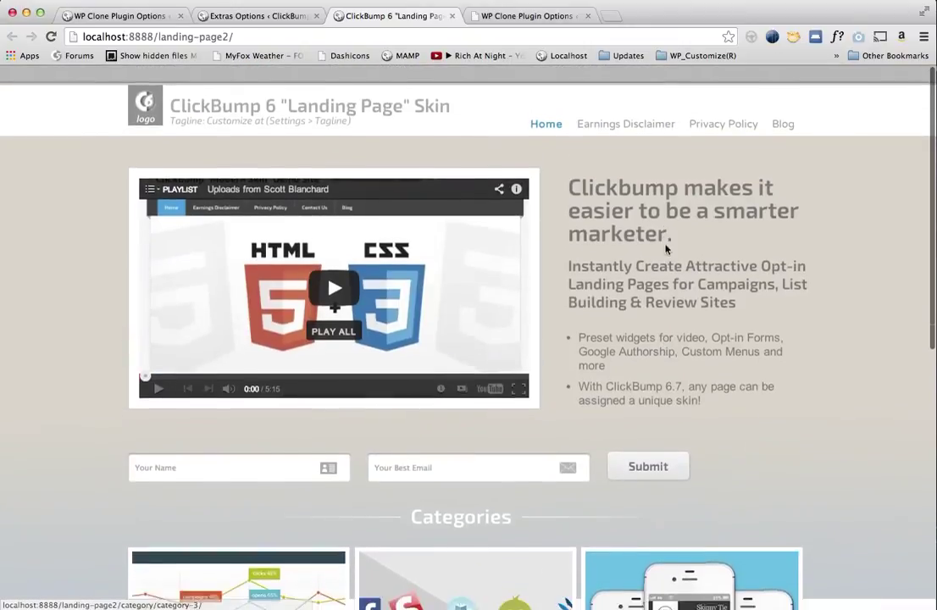
scroll(667, 251, down, 1)
scroll(666, 255, up, 10)
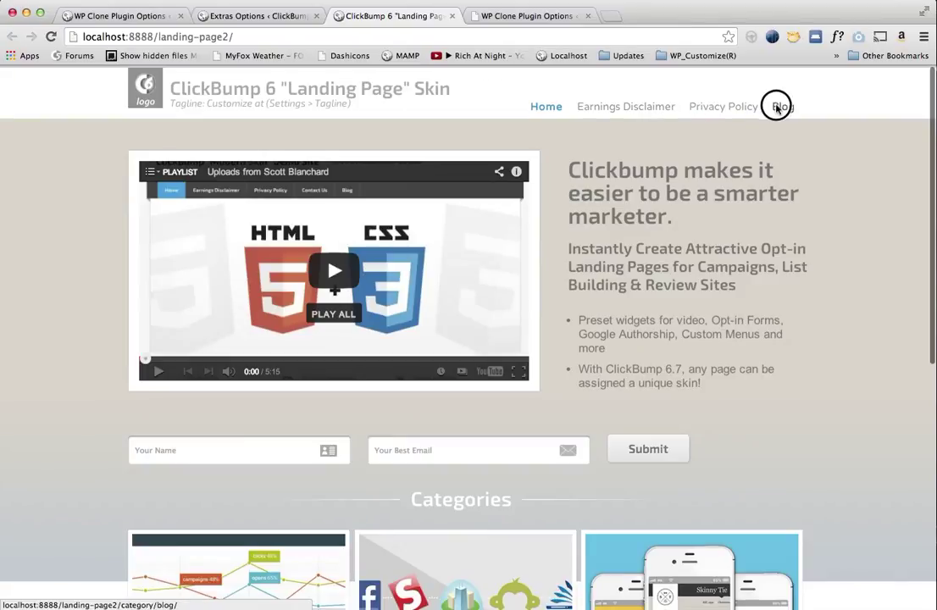
click(776, 106)
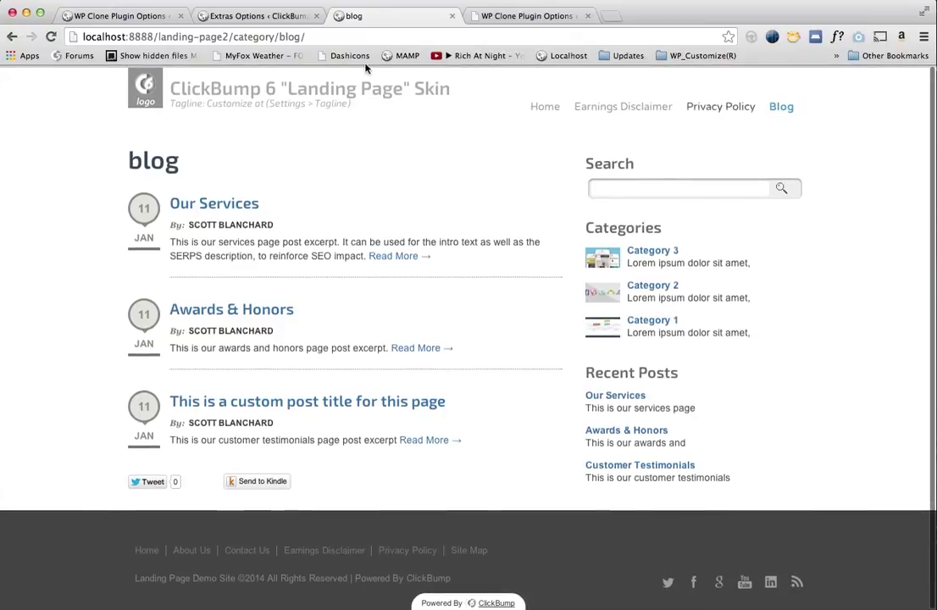
click(202, 95)
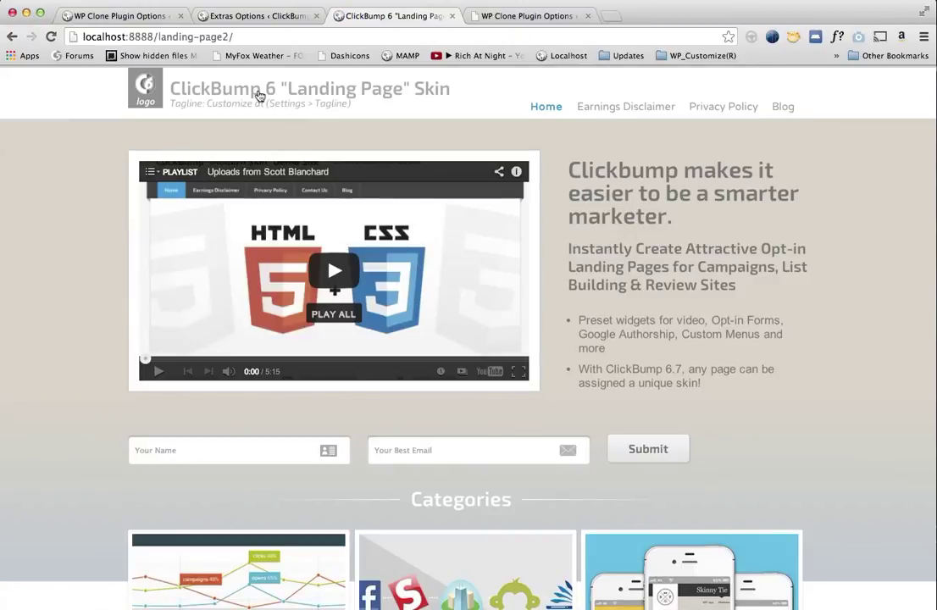
scroll(260, 95, down, 1)
scroll(259, 95, down, 3)
scroll(259, 95, down, 4)
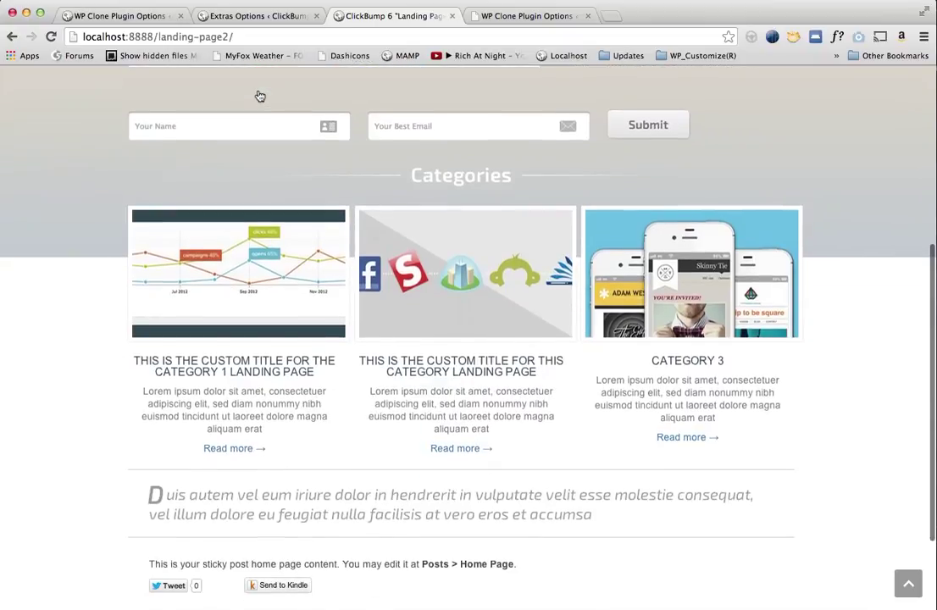
scroll(259, 95, down, 2)
scroll(259, 94, up, 3)
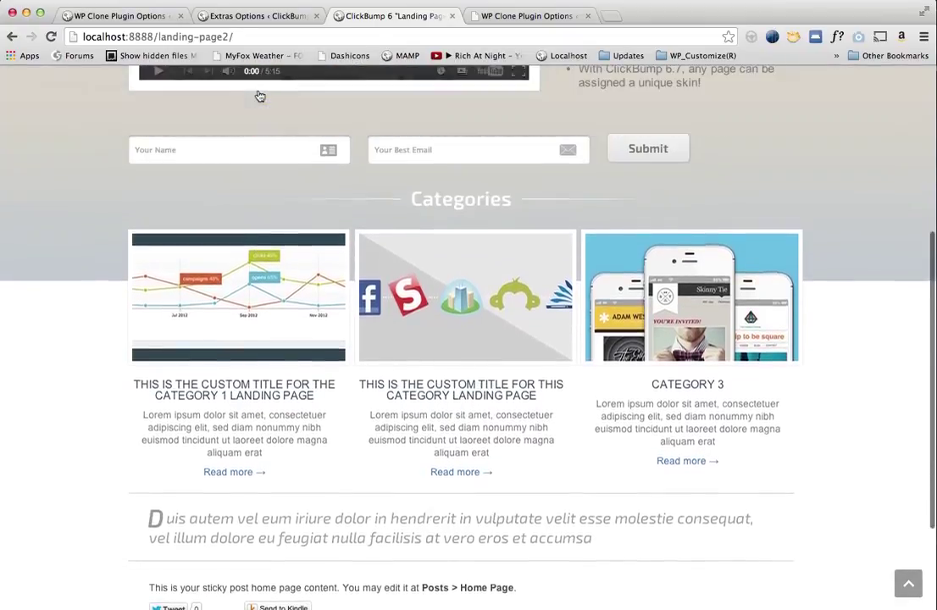
scroll(259, 95, up, 4)
scroll(260, 95, up, 2)
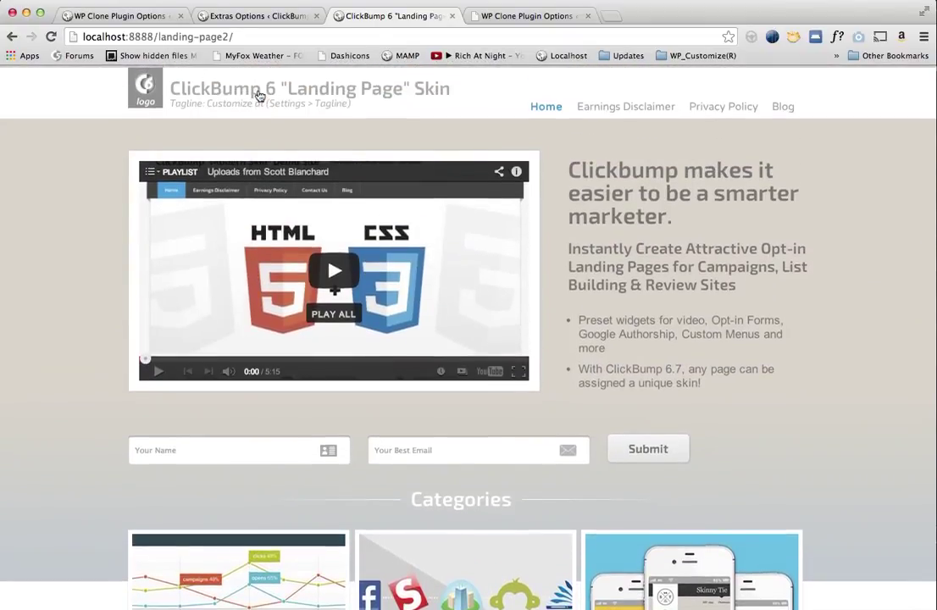